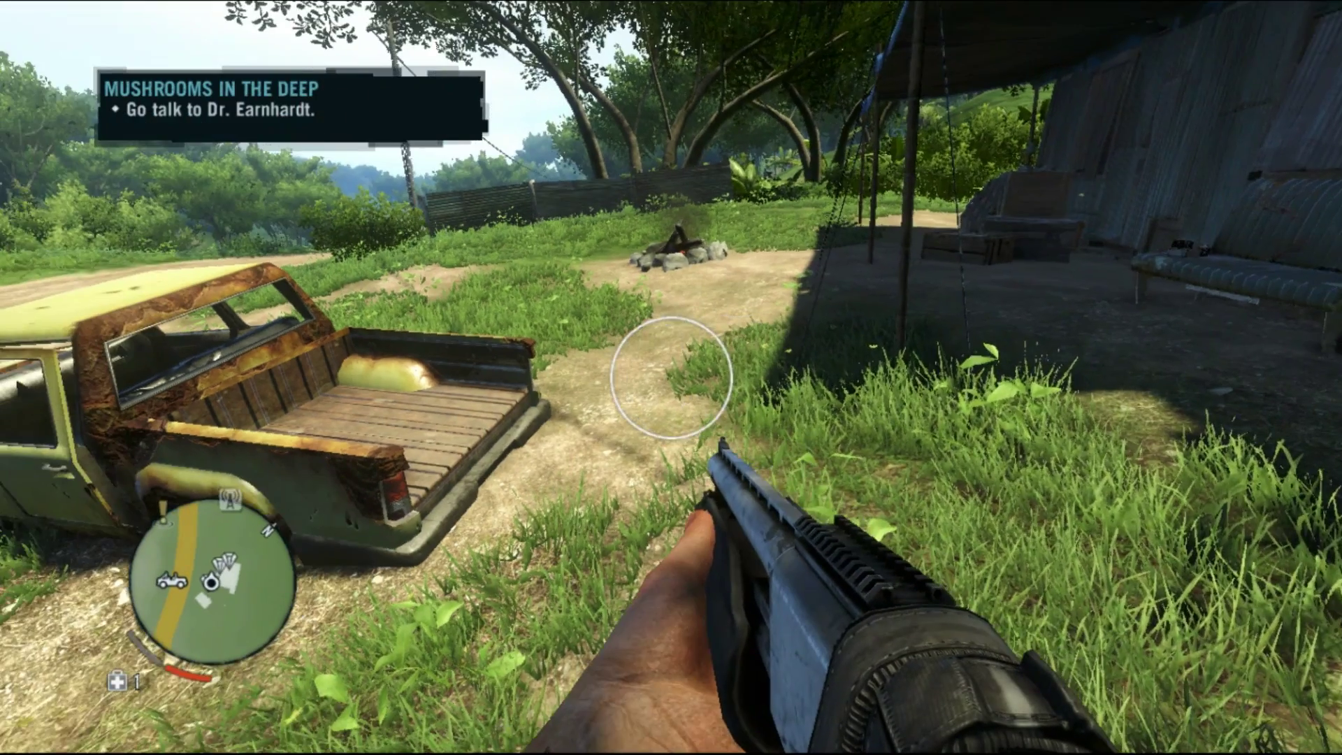
Walk over to the parked jeep and get into the driver seat
{"action": "key", "text": "w"}
{"action": "key", "text": "w"}
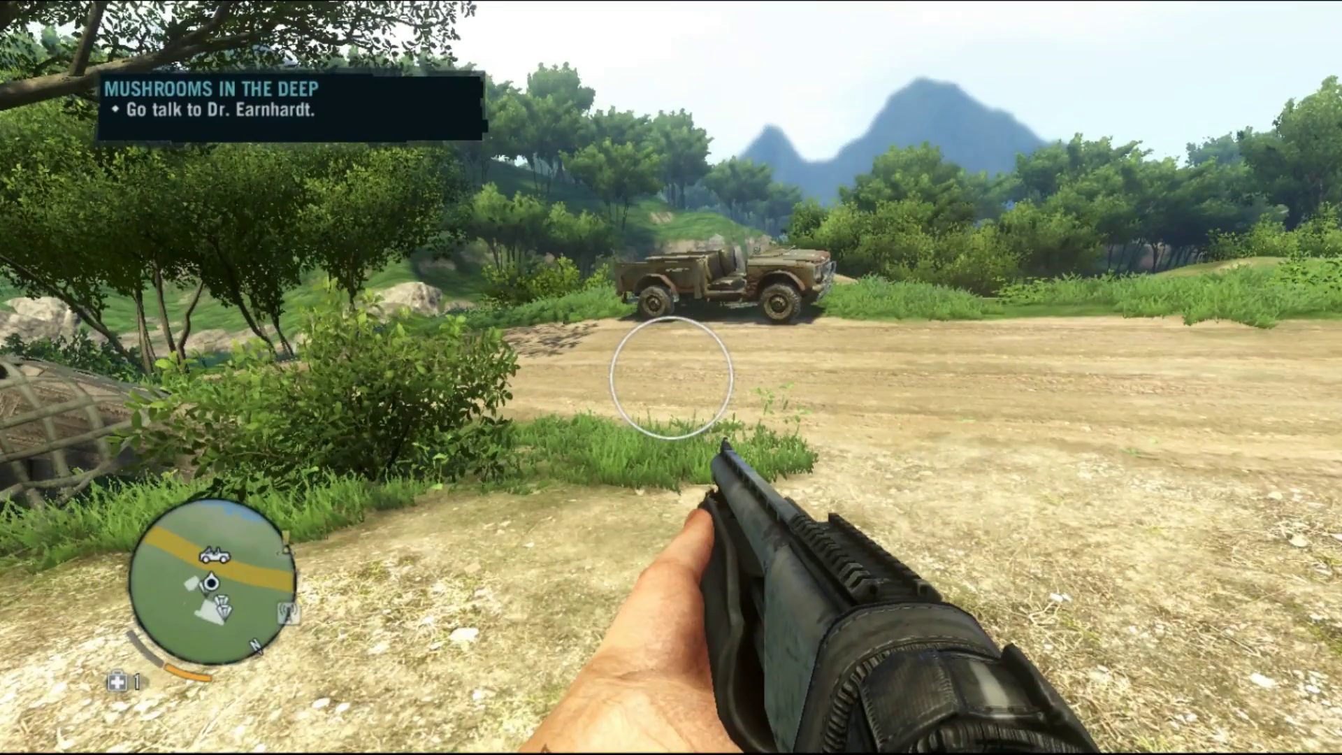
{"action": "key", "text": "w"}
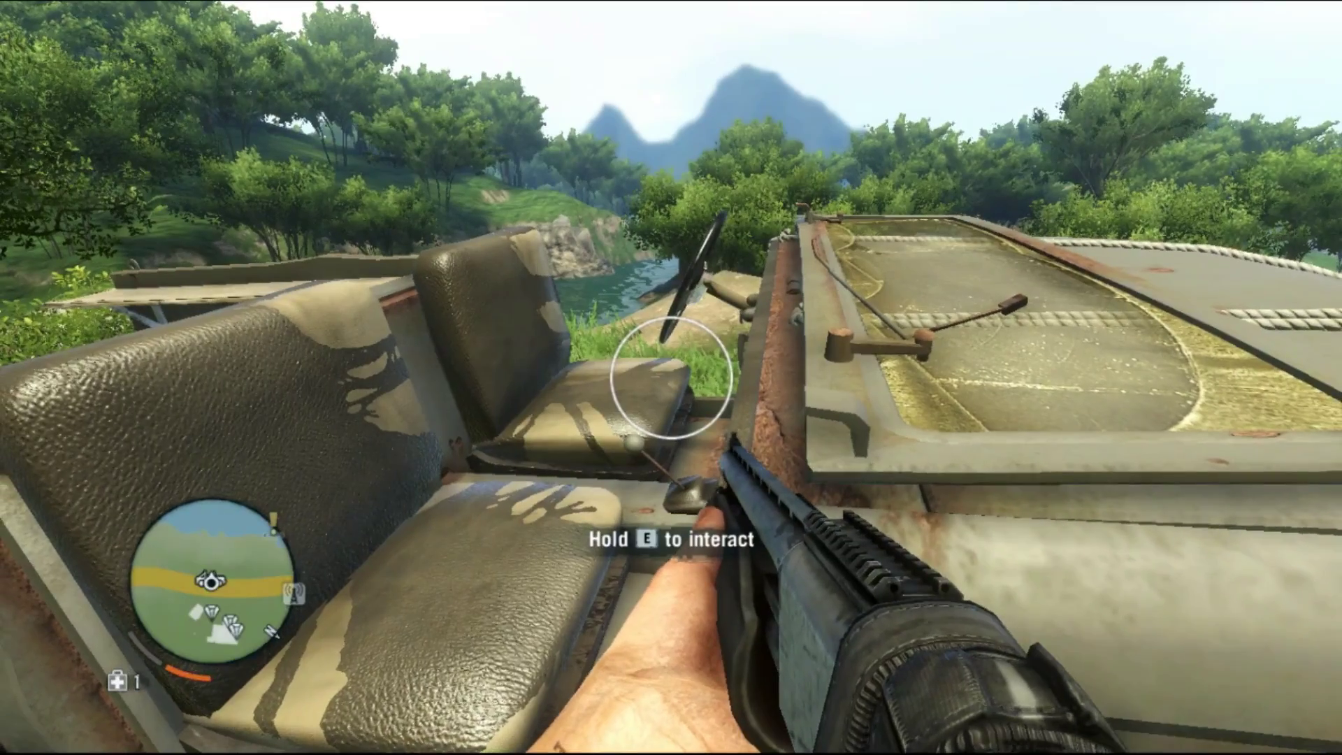
{"action": "key", "text": "e"}
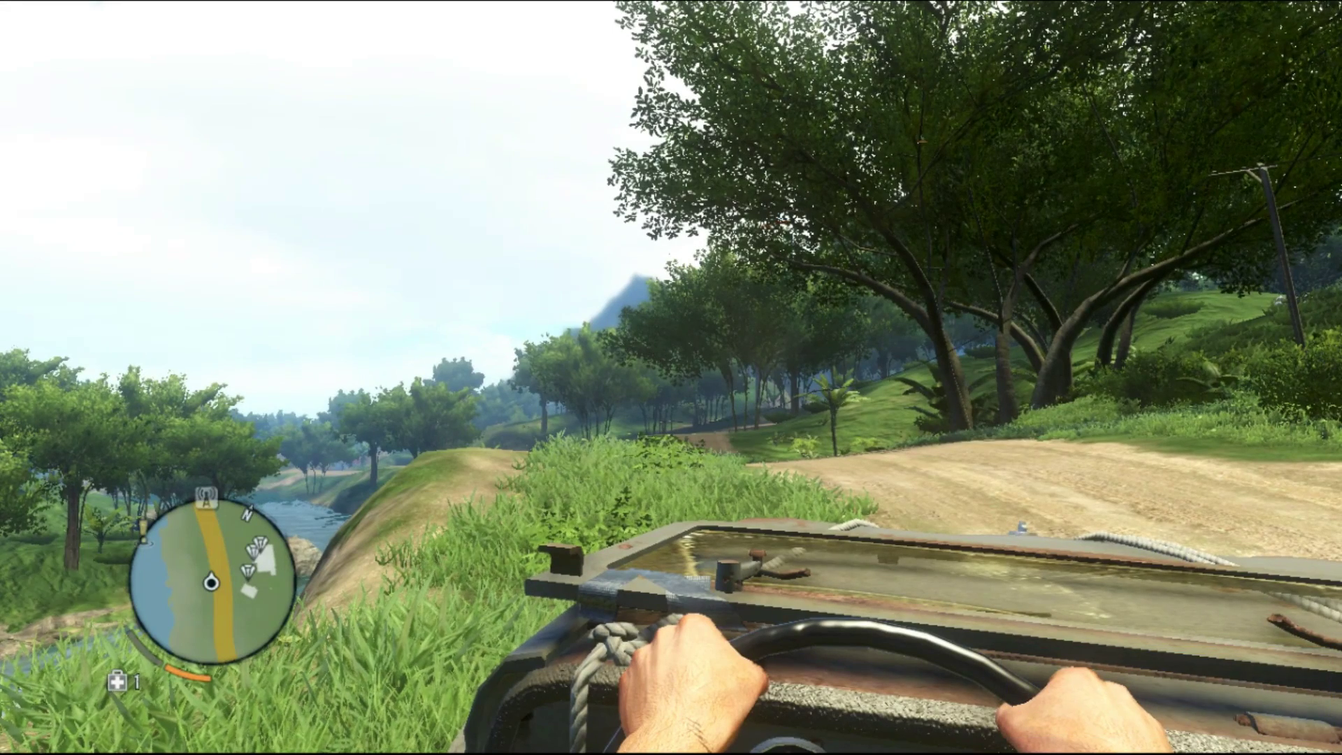
Drive the jeep along the dirt road, over the wooden bridge and into the jungle
{"action": "key", "text": "w"}
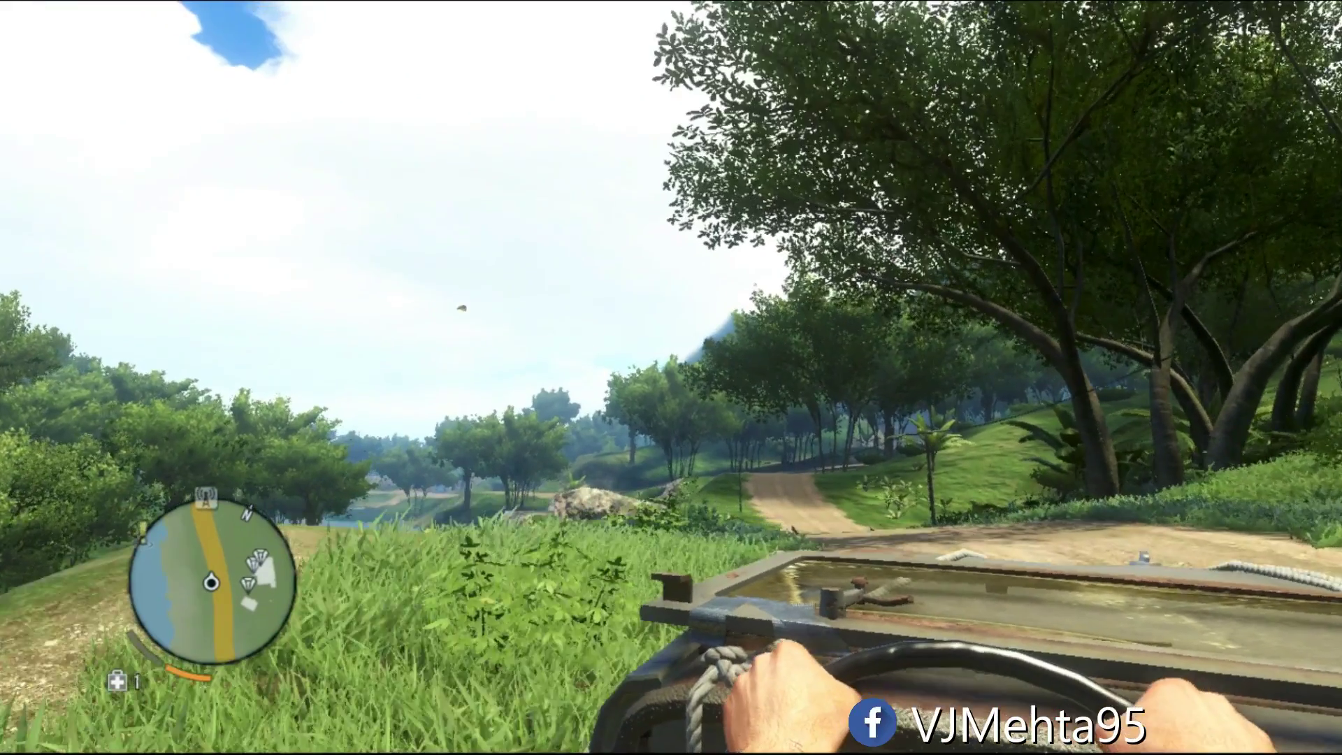
{"action": "key", "text": "w"}
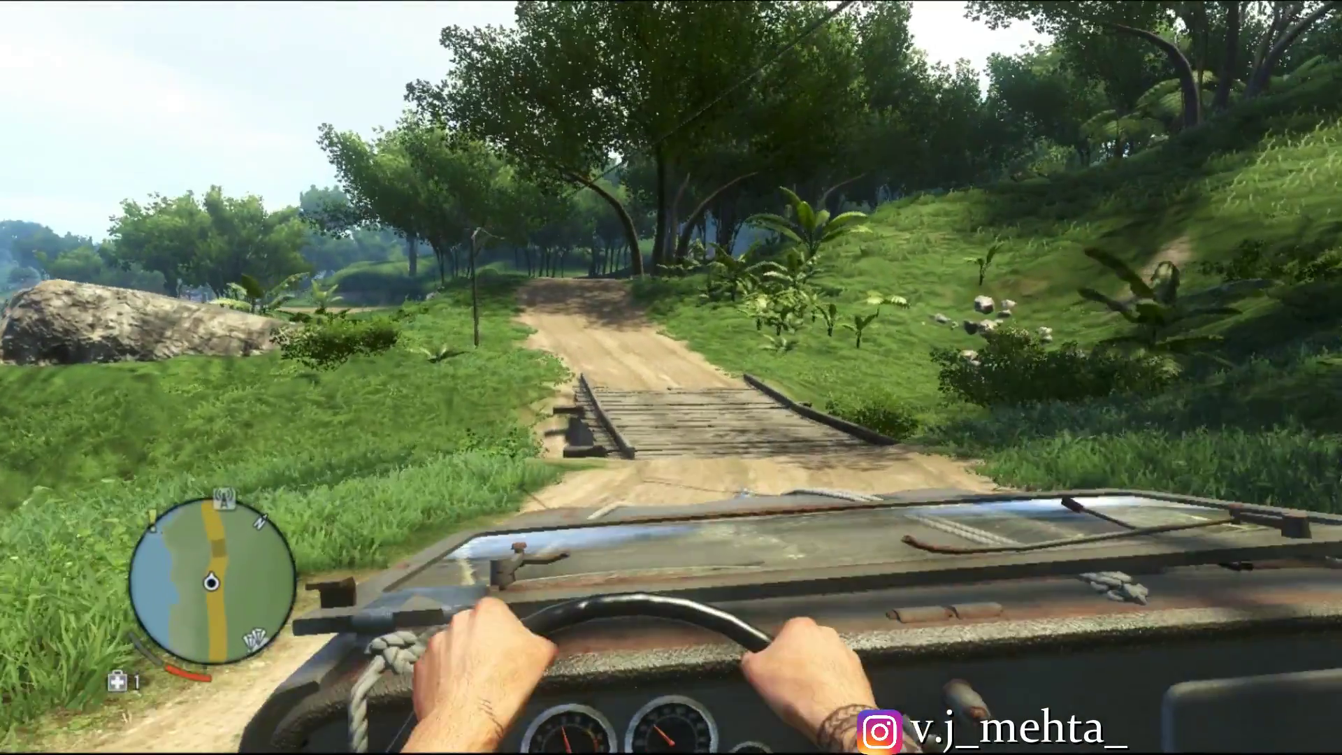
{"action": "key", "text": "w"}
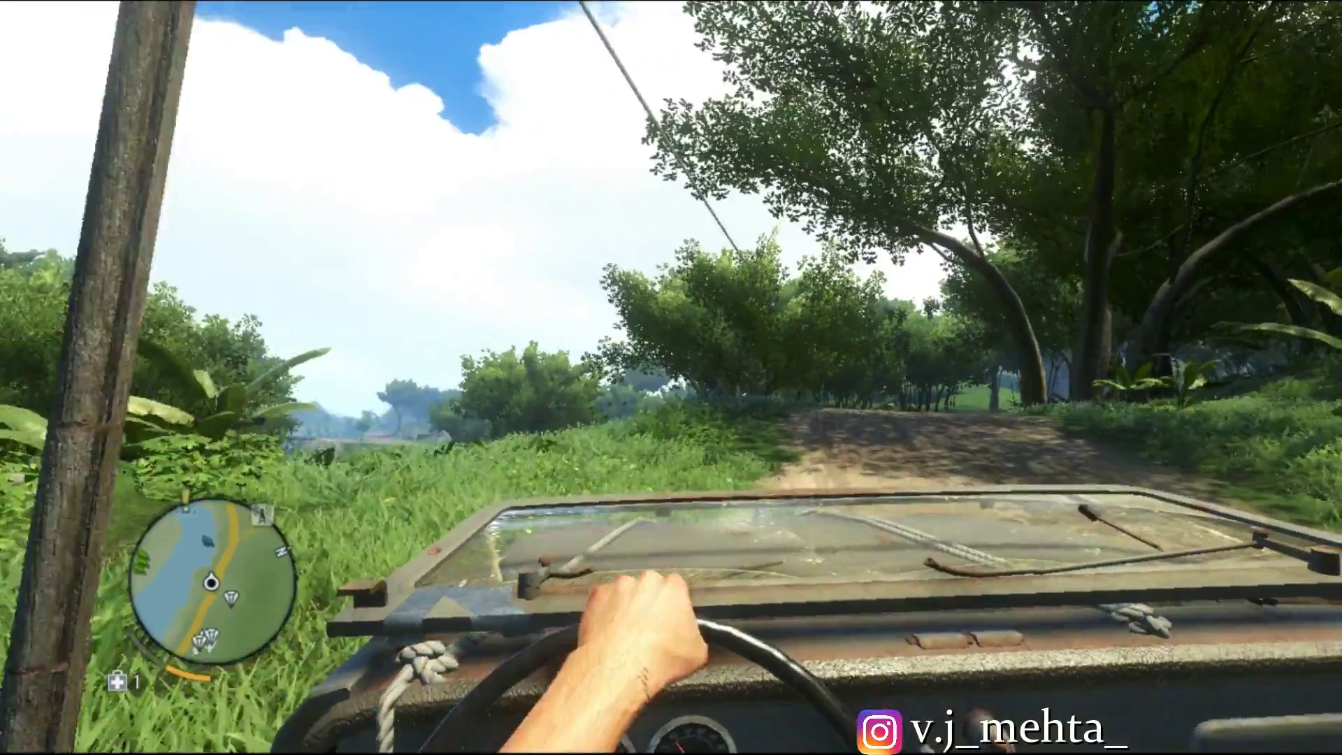
{"action": "key", "text": "w"}
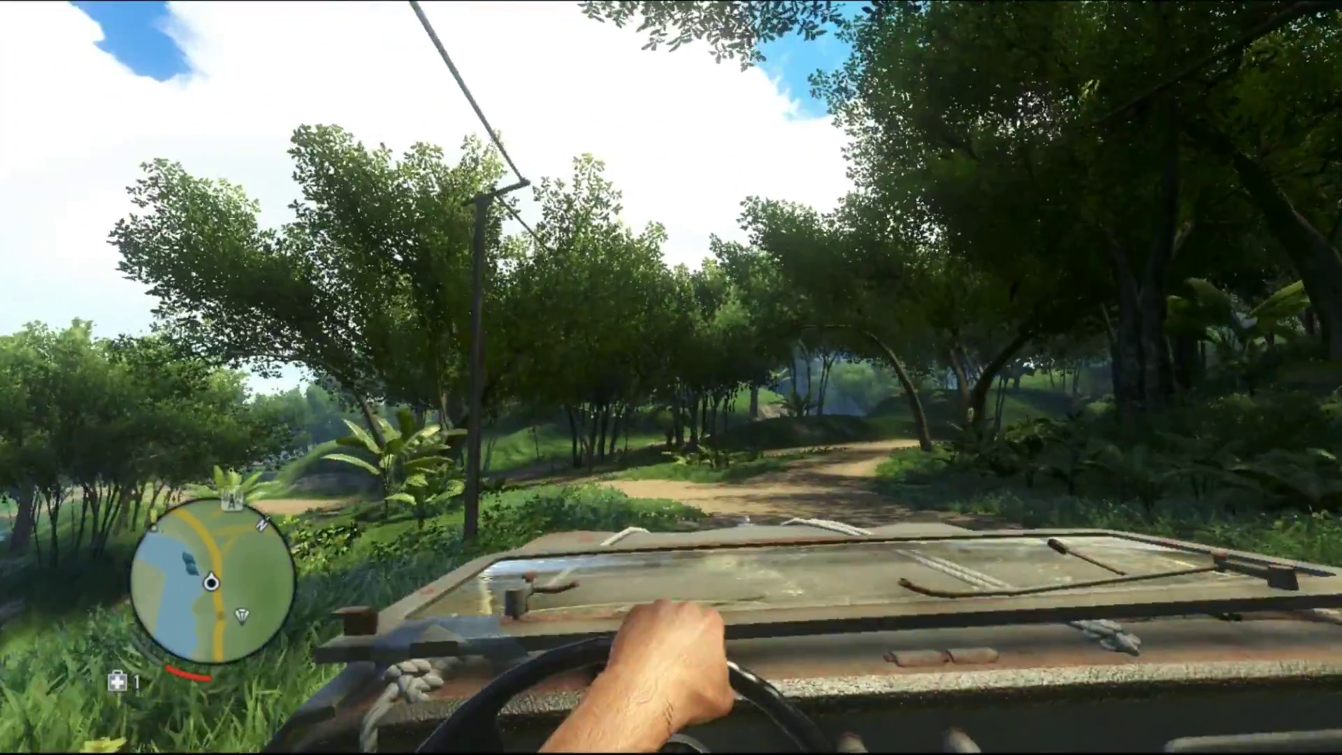
{"action": "key", "text": "w"}
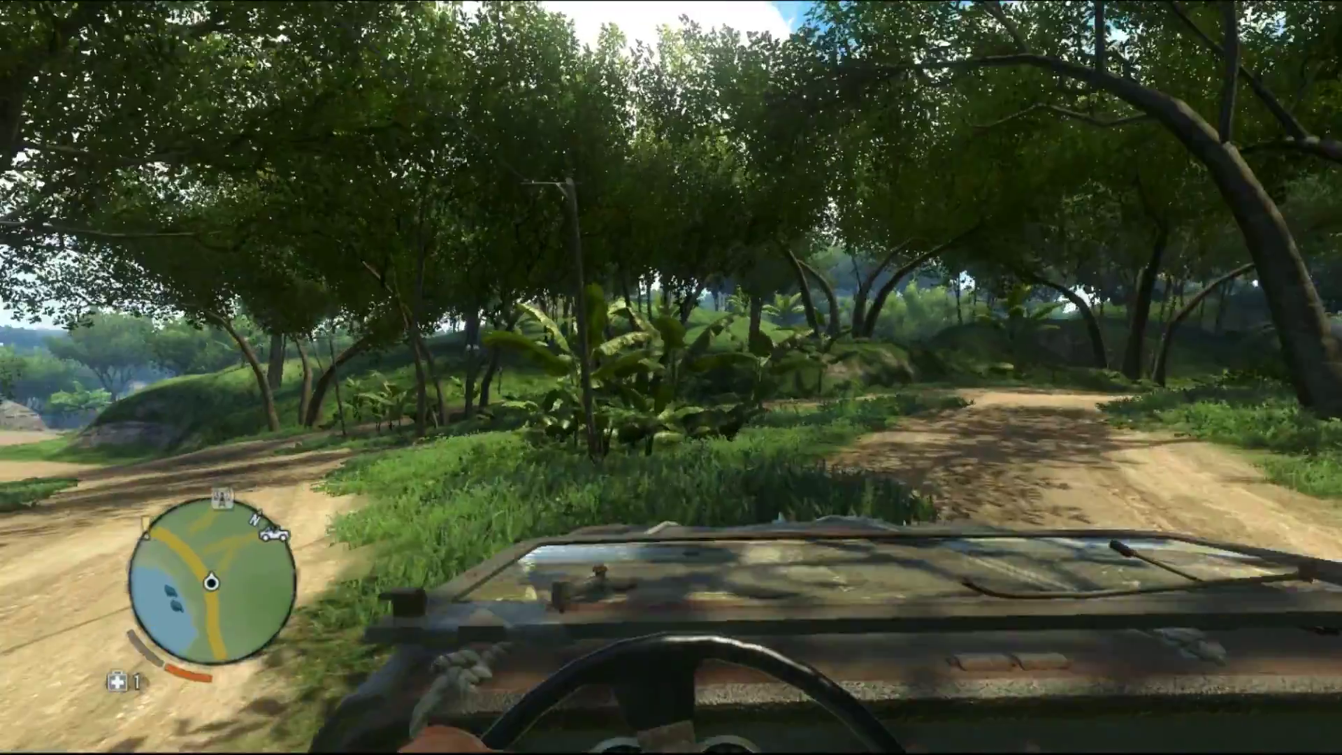
{"action": "key", "text": "w"}
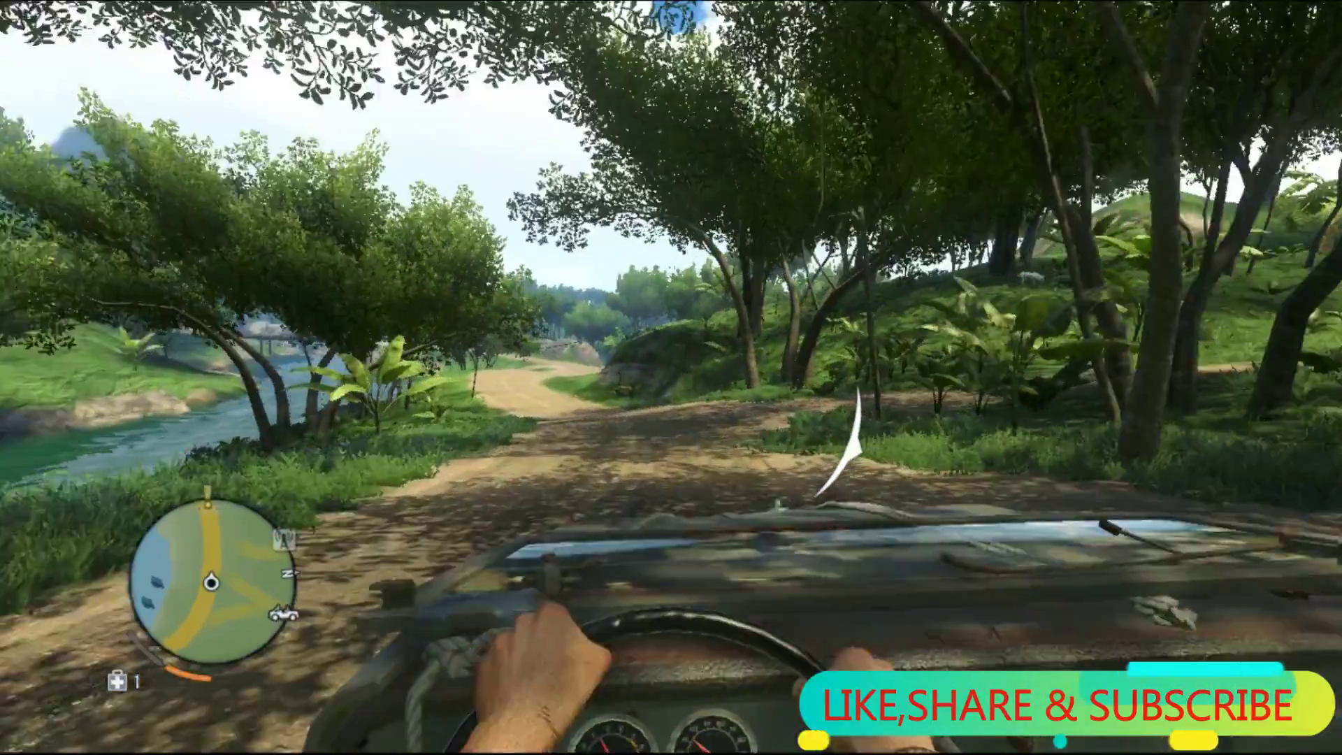
{"action": "key", "text": "w"}
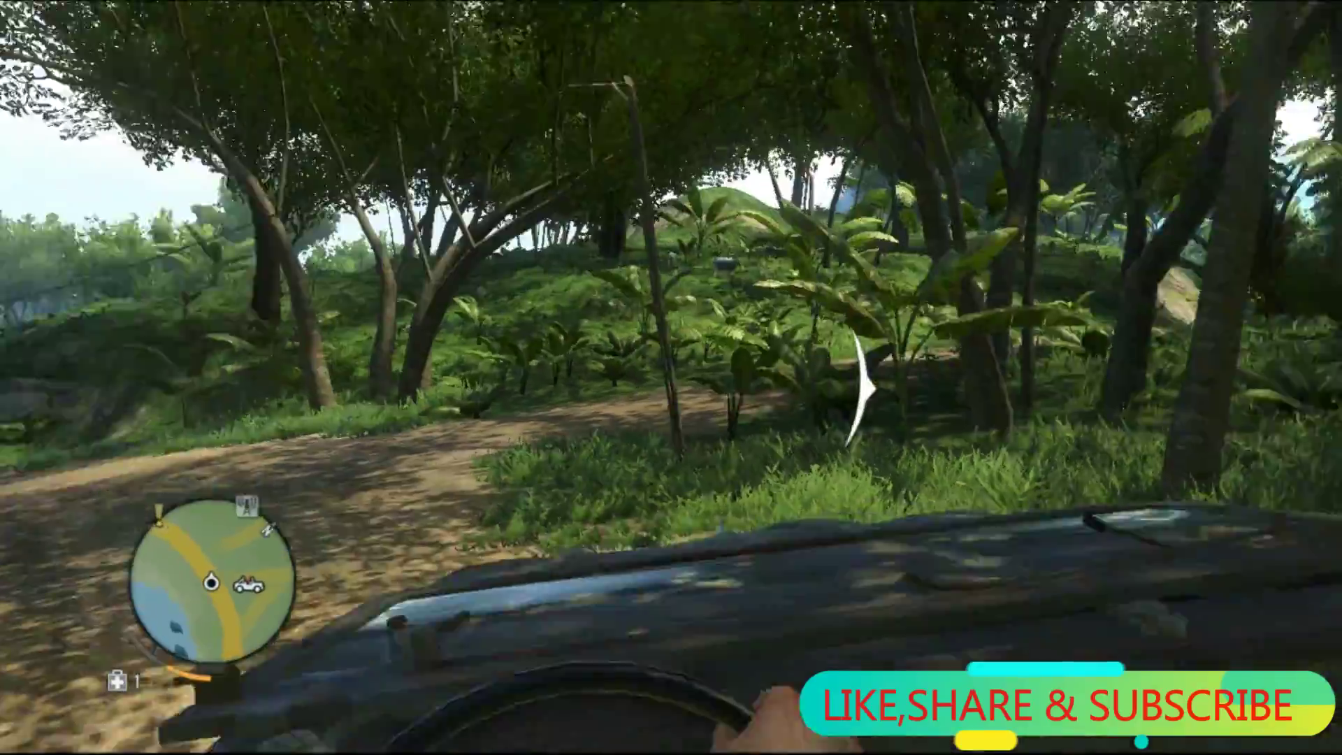
{"action": "key", "text": "w"}
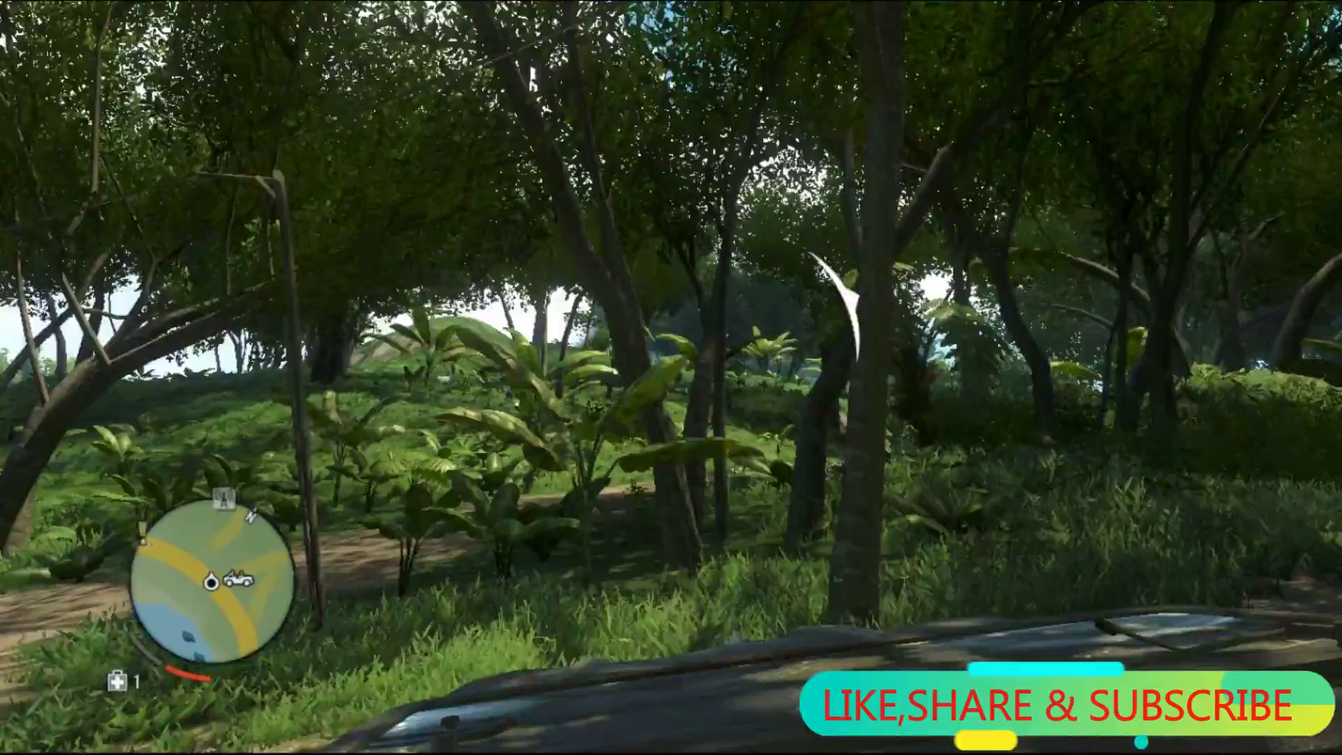
{"action": "key", "text": "w"}
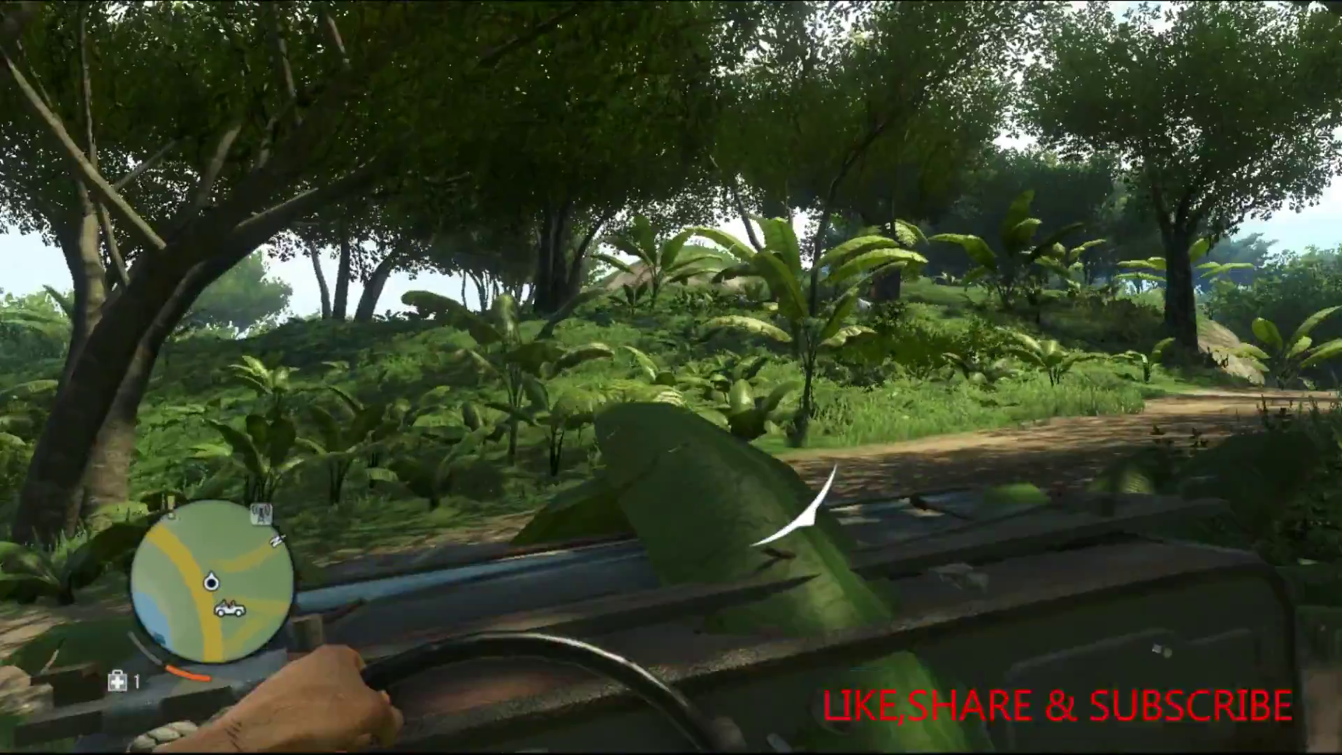
{"action": "key", "text": "w"}
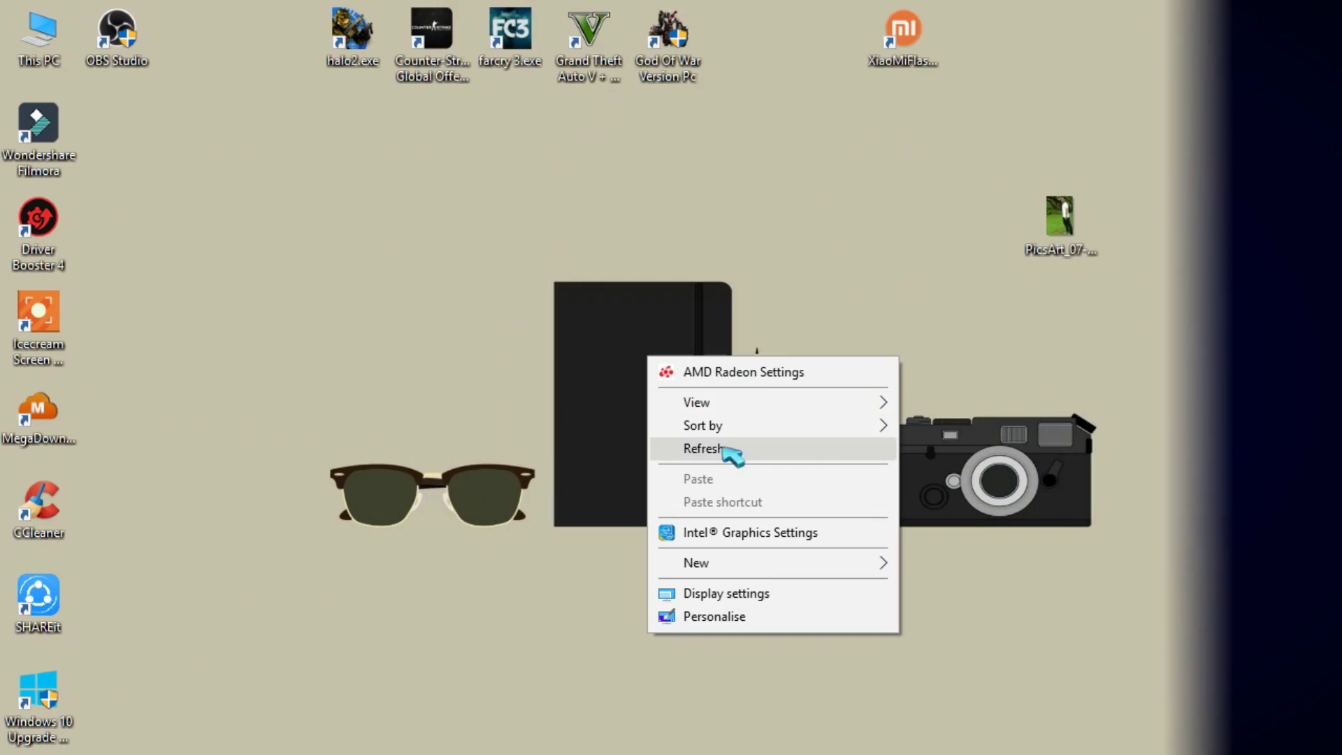
Refresh the desktop, then launch AMD Radeon Settings from the hidden Radeon tray icon
{"action": "left_click", "coordinate": [723, 448]}
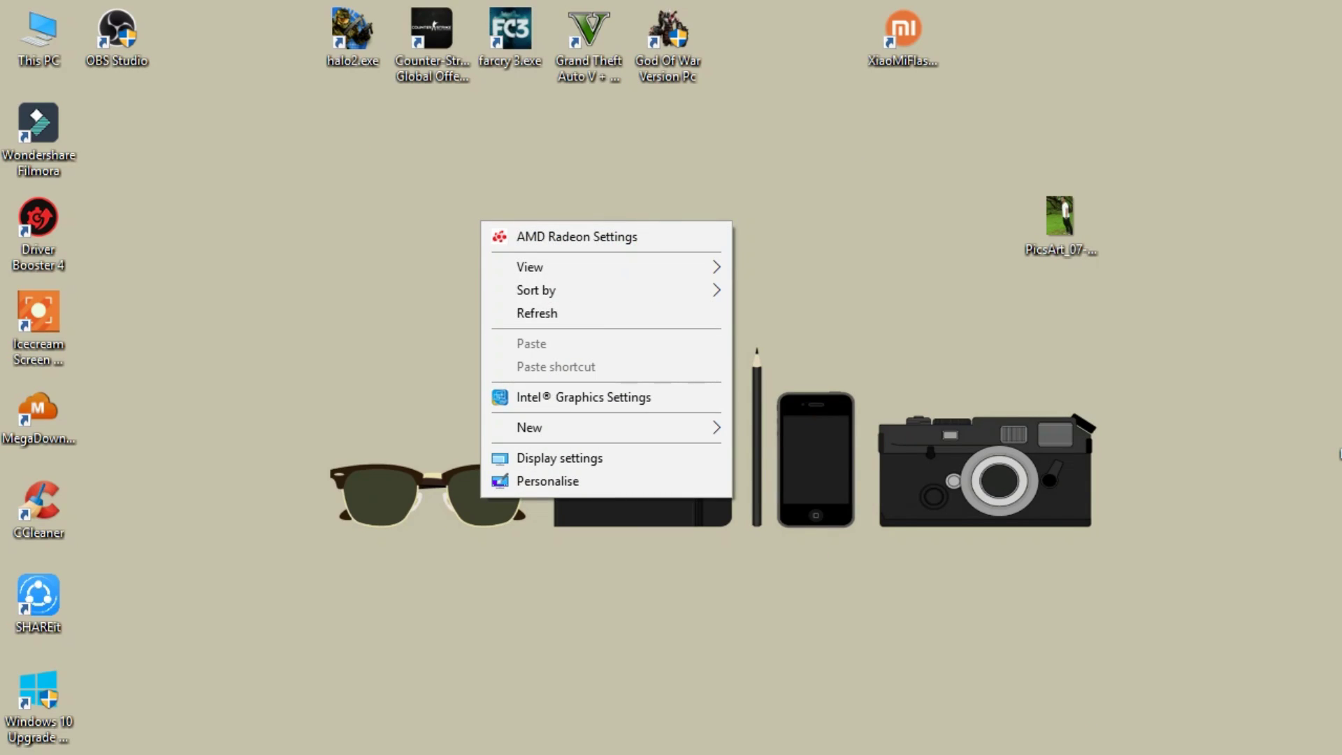
{"action": "left_click", "coordinate": [1171, 752]}
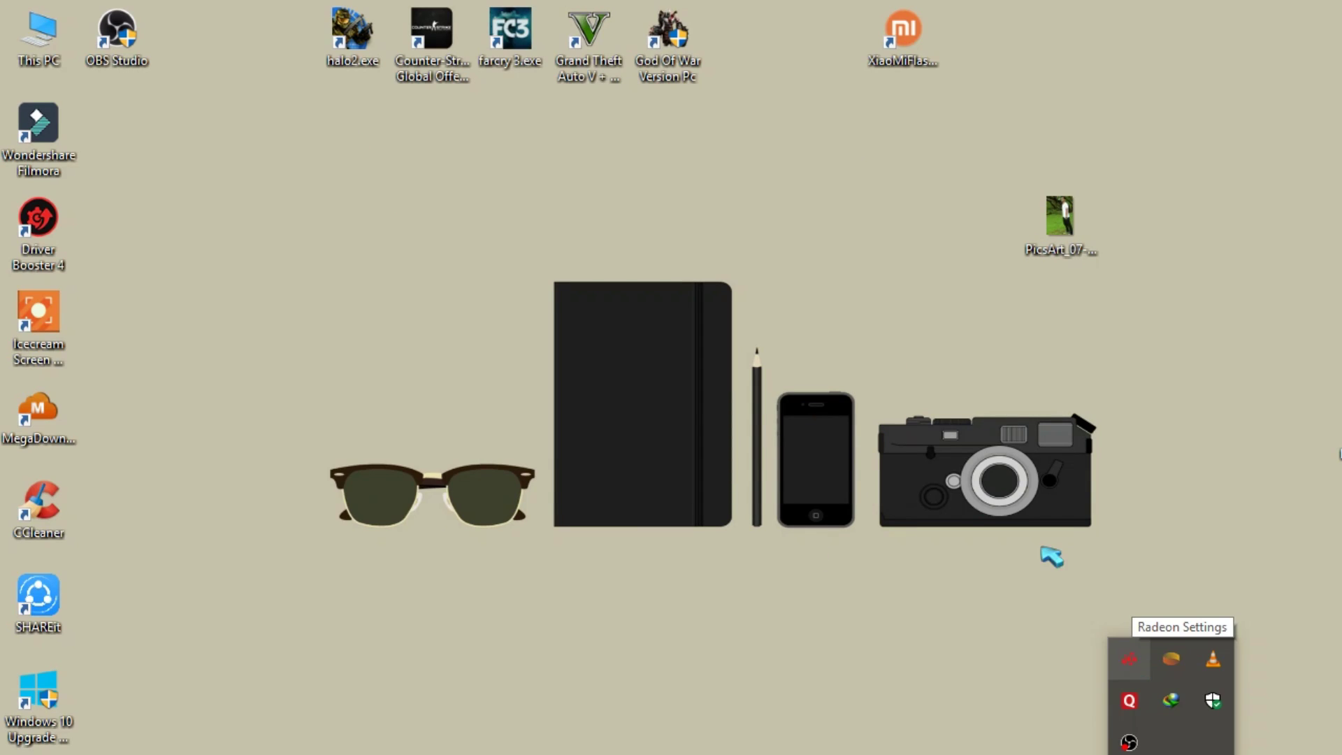
{"action": "right_click", "coordinate": [584, 150]}
{"action": "left_click", "coordinate": [706, 167]}
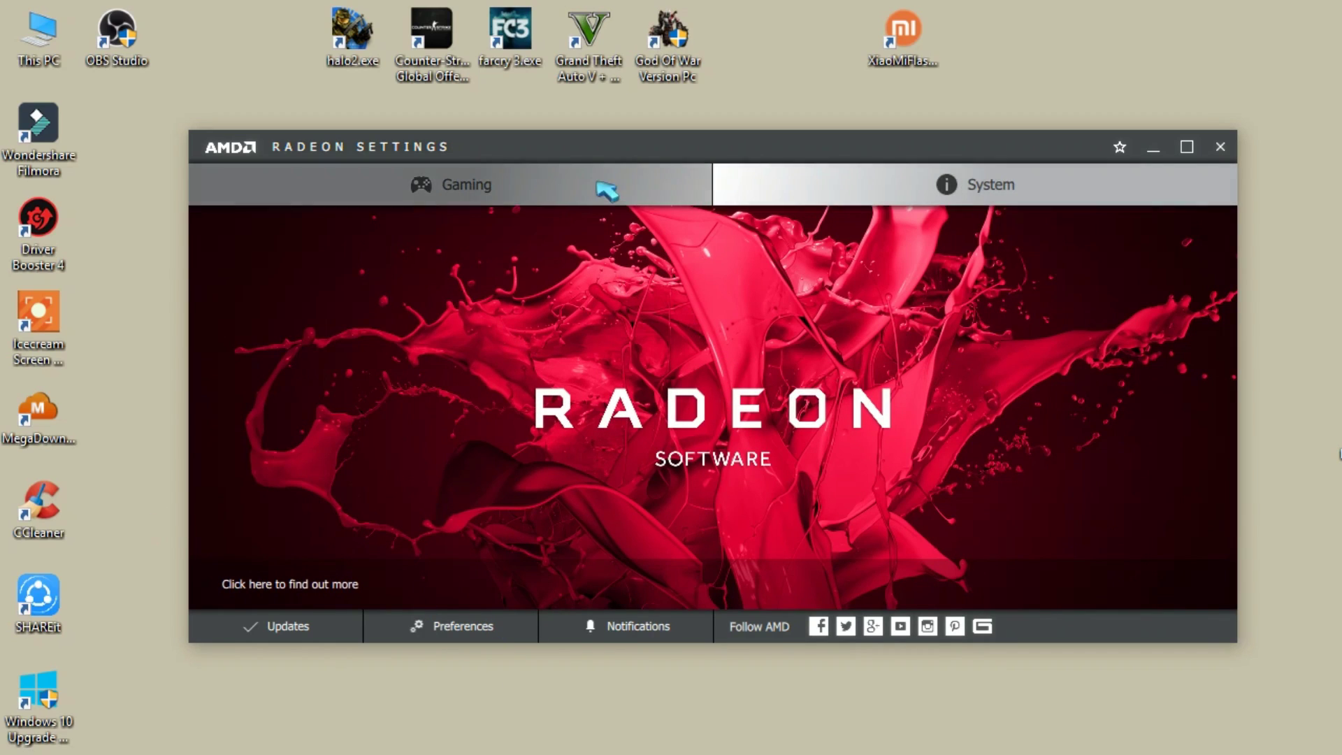
Open the wagnardsoft.com post for DDU V17.0.7.0 and scroll down to its official download link
{"action": "left_click", "coordinate": [803, 181]}
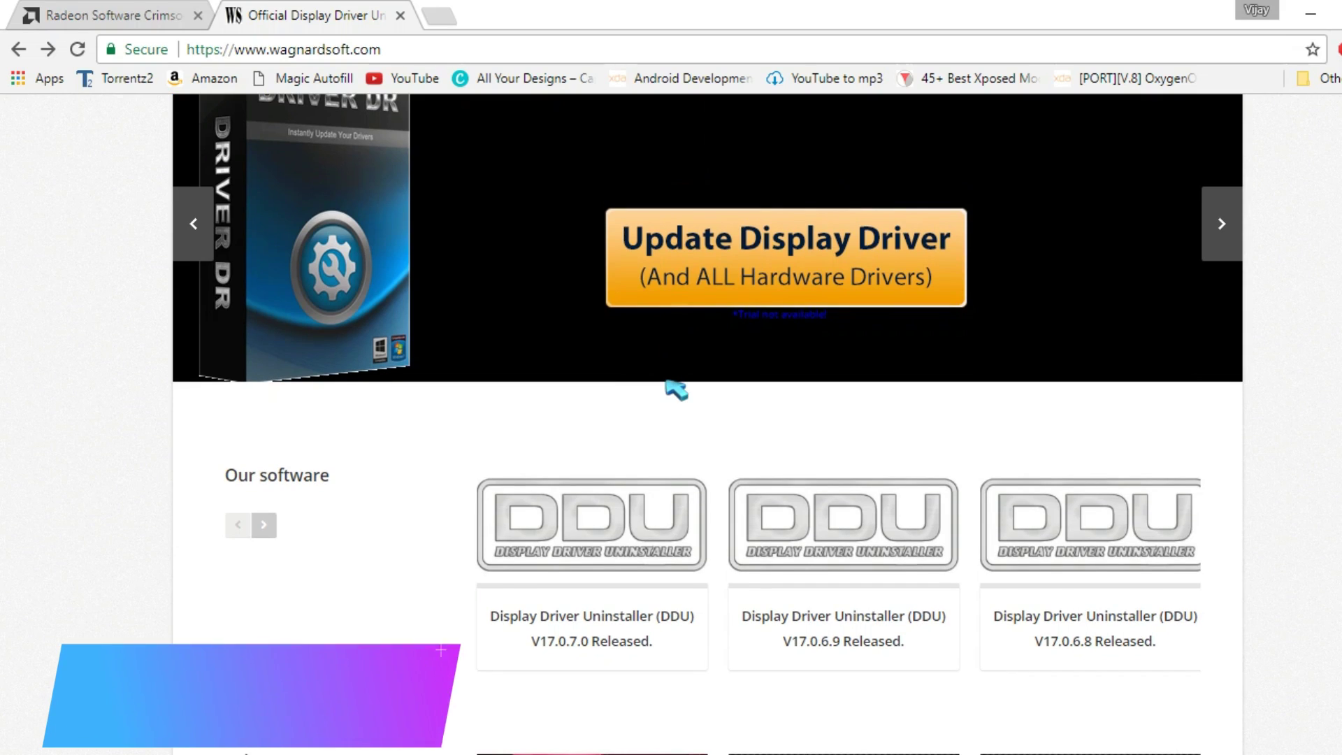
{"action": "scroll", "coordinate": [676, 388], "scroll_direction": "down", "scroll_amount": 2}
{"action": "scroll", "coordinate": [674, 388], "scroll_direction": "up", "scroll_amount": 5}
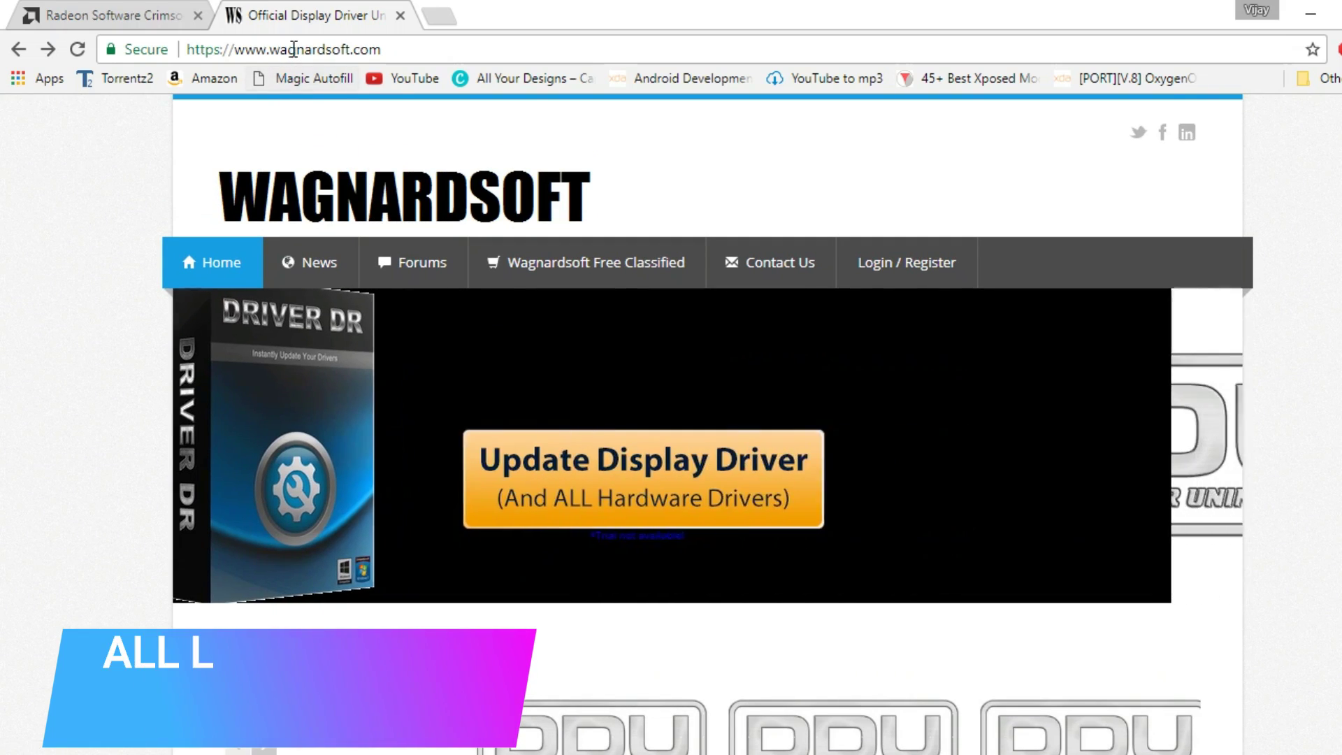
{"action": "scroll", "coordinate": [778, 615], "scroll_direction": "down", "scroll_amount": 2}
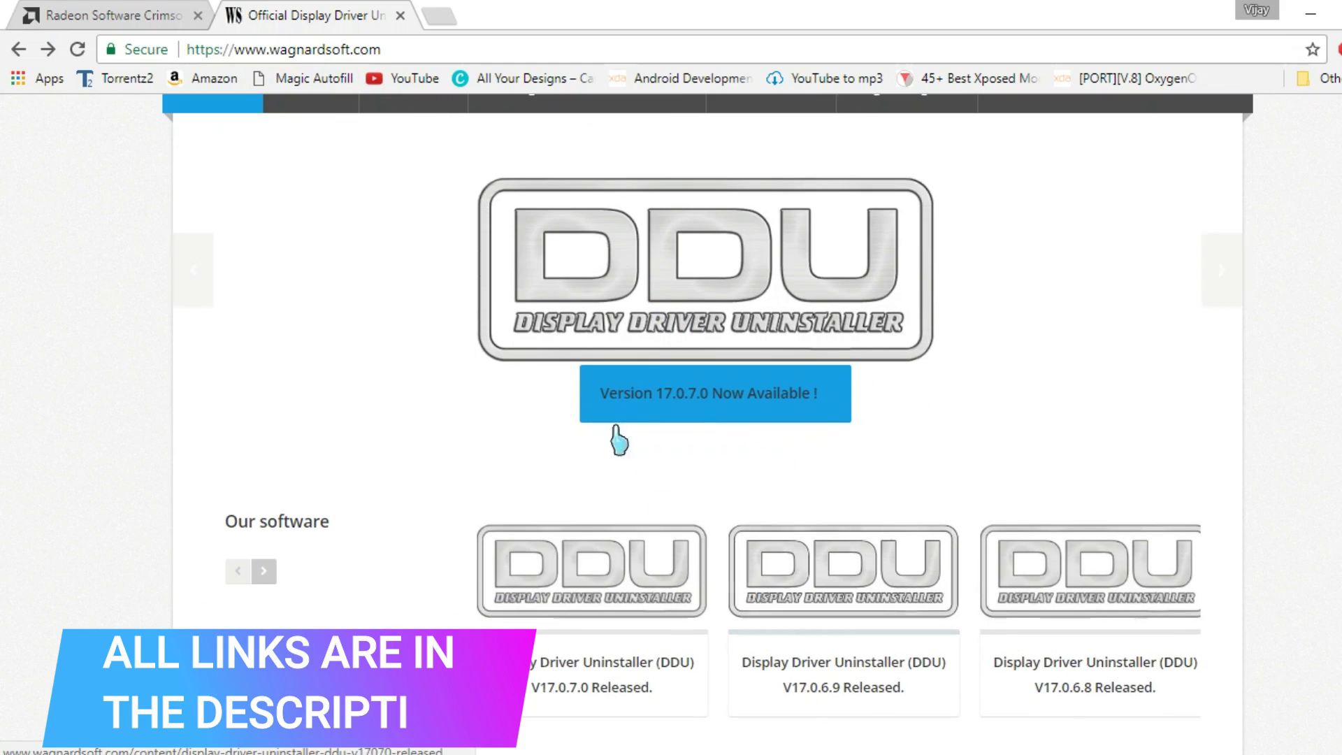
{"action": "left_click", "coordinate": [696, 397]}
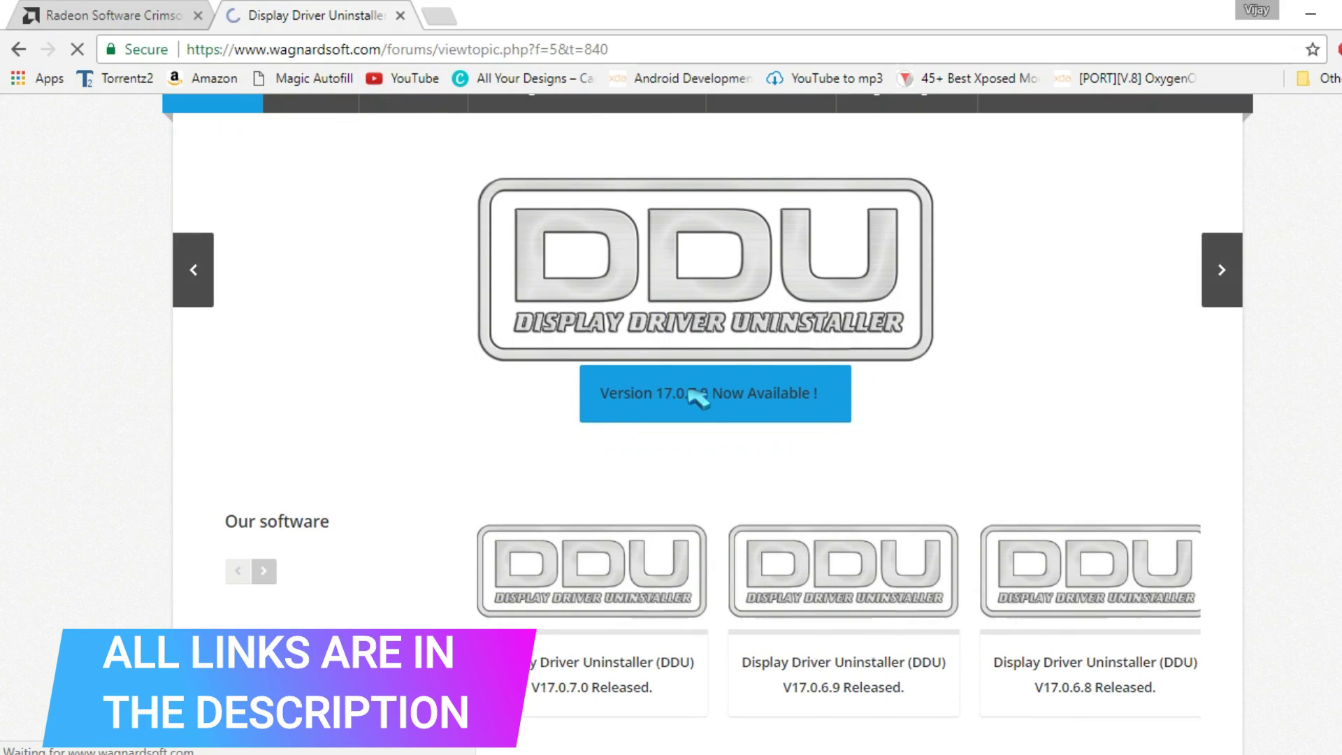
{"action": "scroll", "coordinate": [572, 447], "scroll_direction": "down", "scroll_amount": 5}
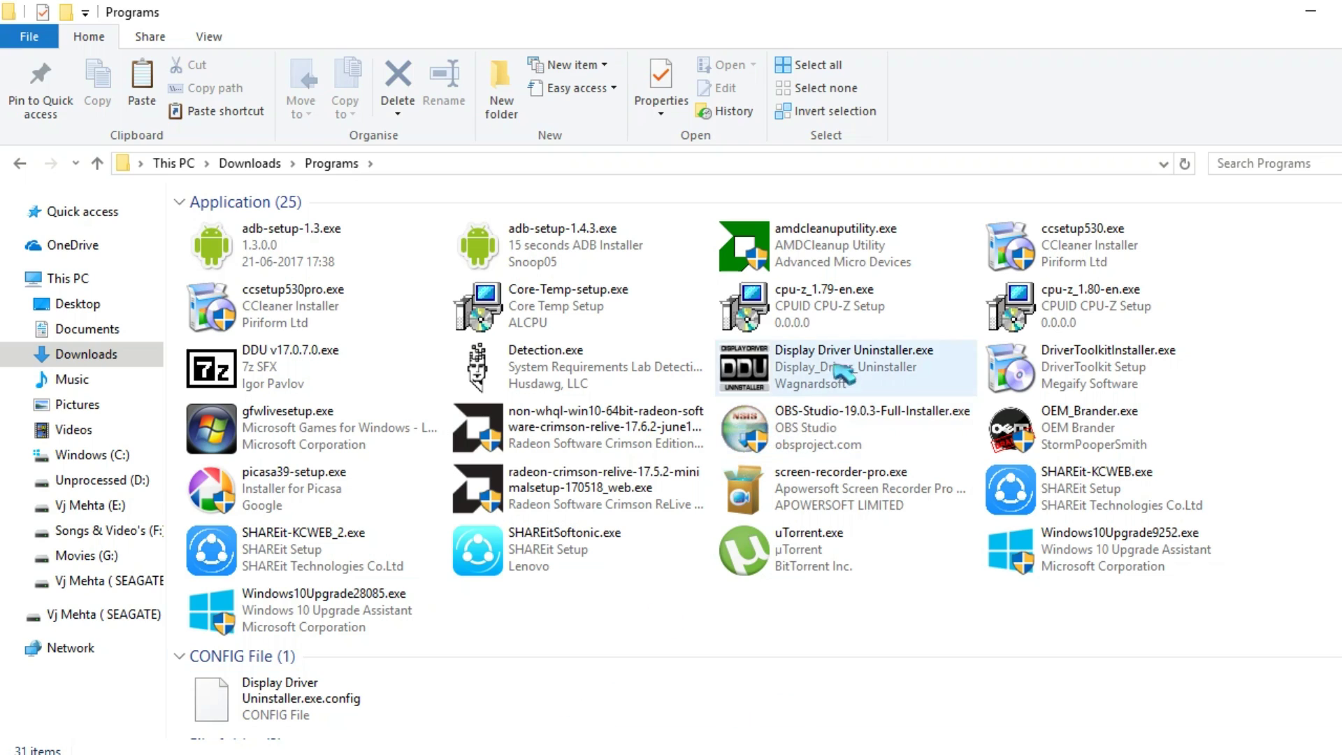
Run Display Driver Uninstaller.exe from Downloads\Programs with the Normal launch option
{"action": "left_click", "coordinate": [849, 356]}
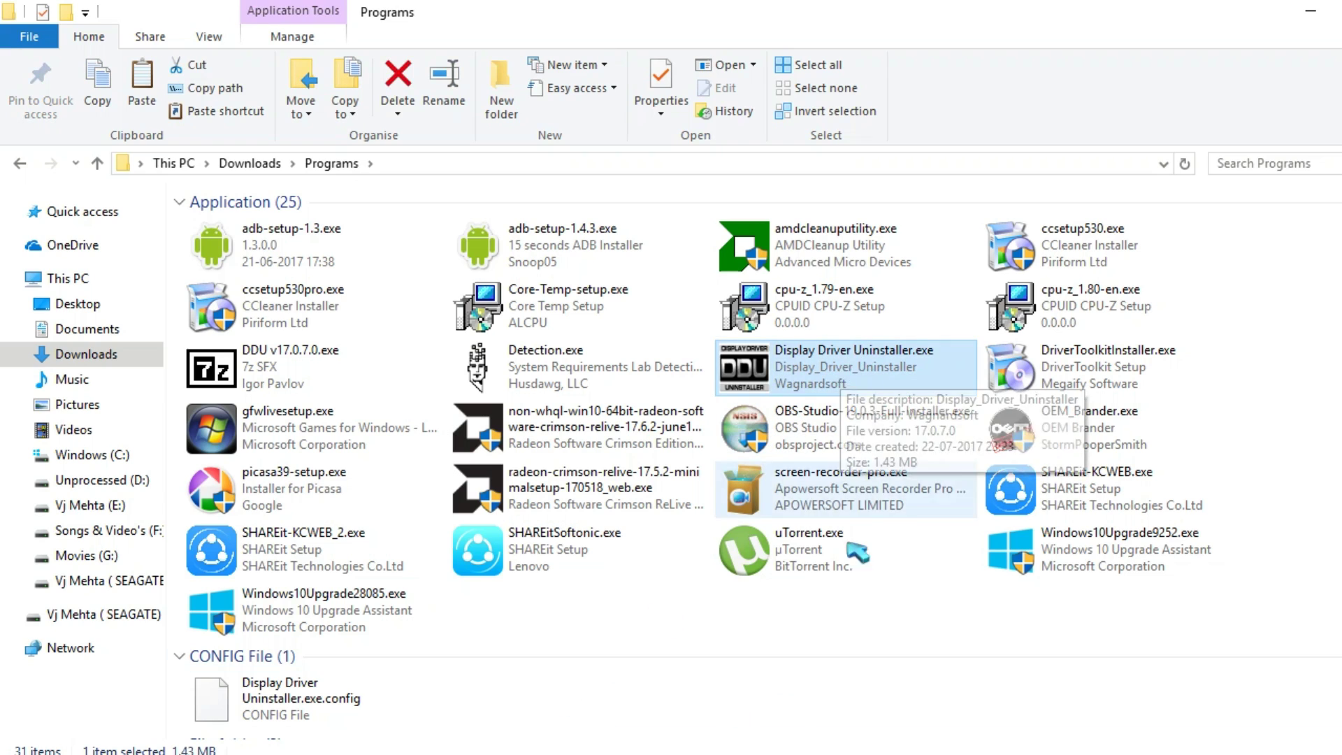
{"action": "double_click", "coordinate": [811, 381]}
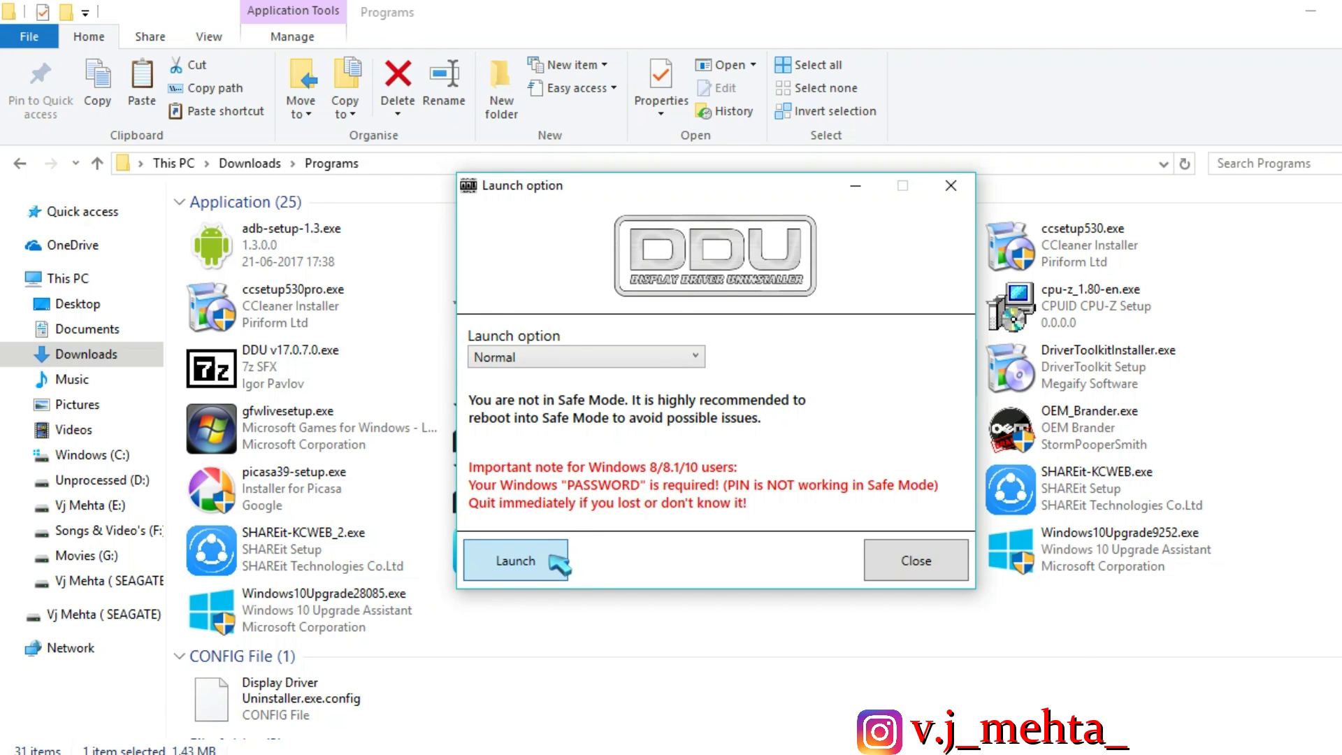
{"action": "left_click", "coordinate": [516, 560]}
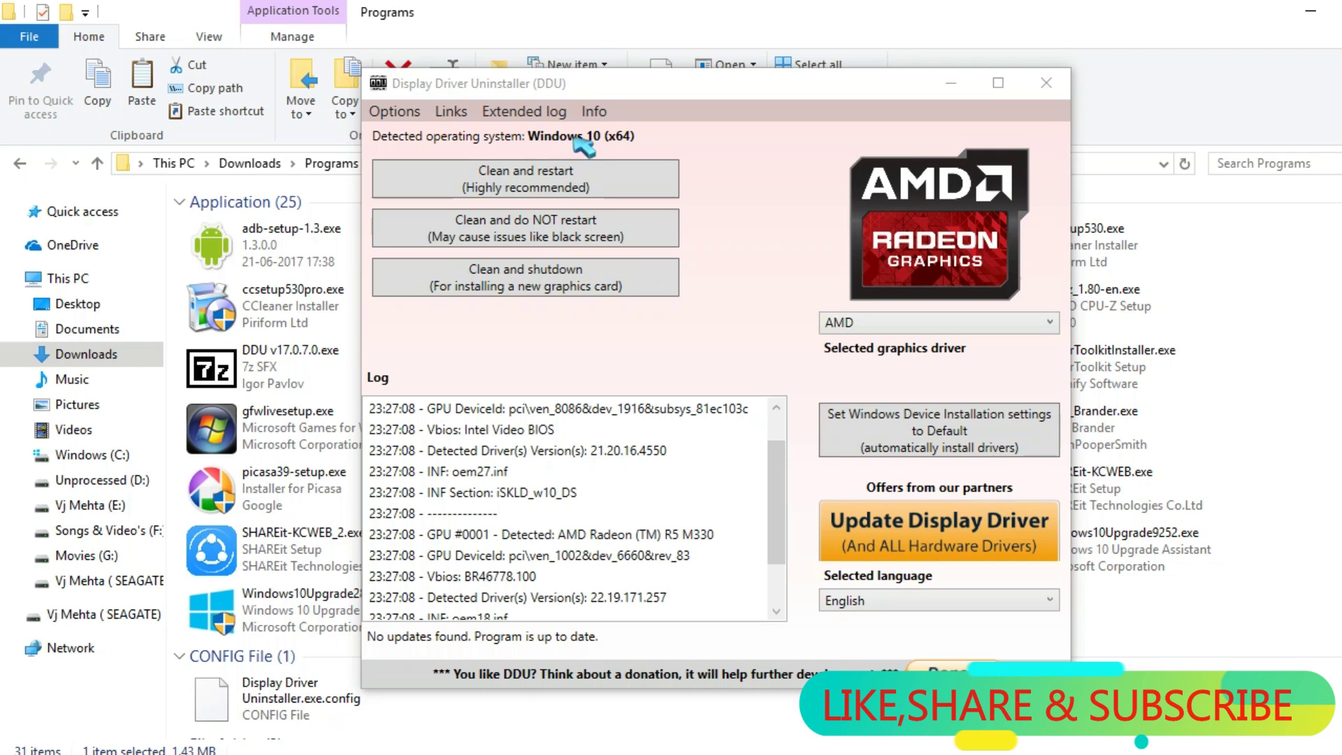
Run 'Clean and do NOT restart' to strip out the AMD driver
{"action": "left_click", "coordinate": [523, 234]}
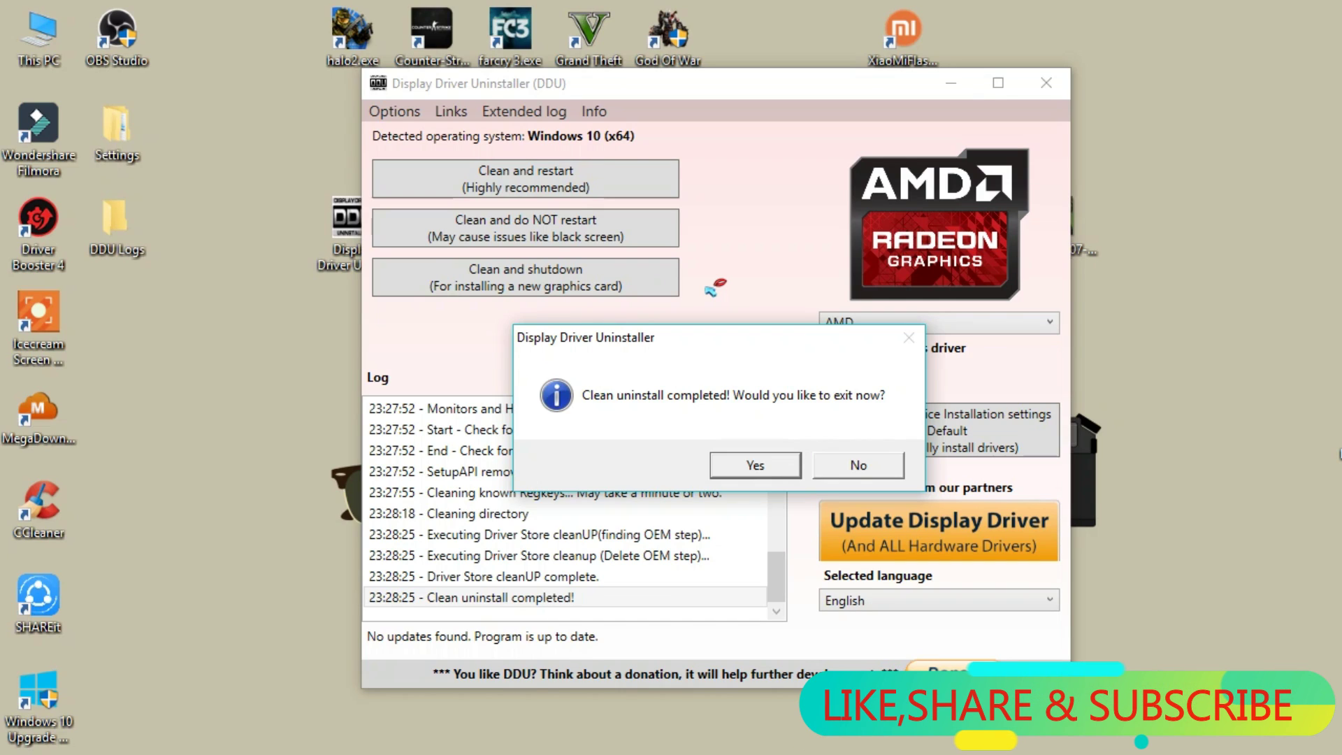
Refresh the desktop from its right-click menu
{"action": "left_click", "coordinate": [783, 475]}
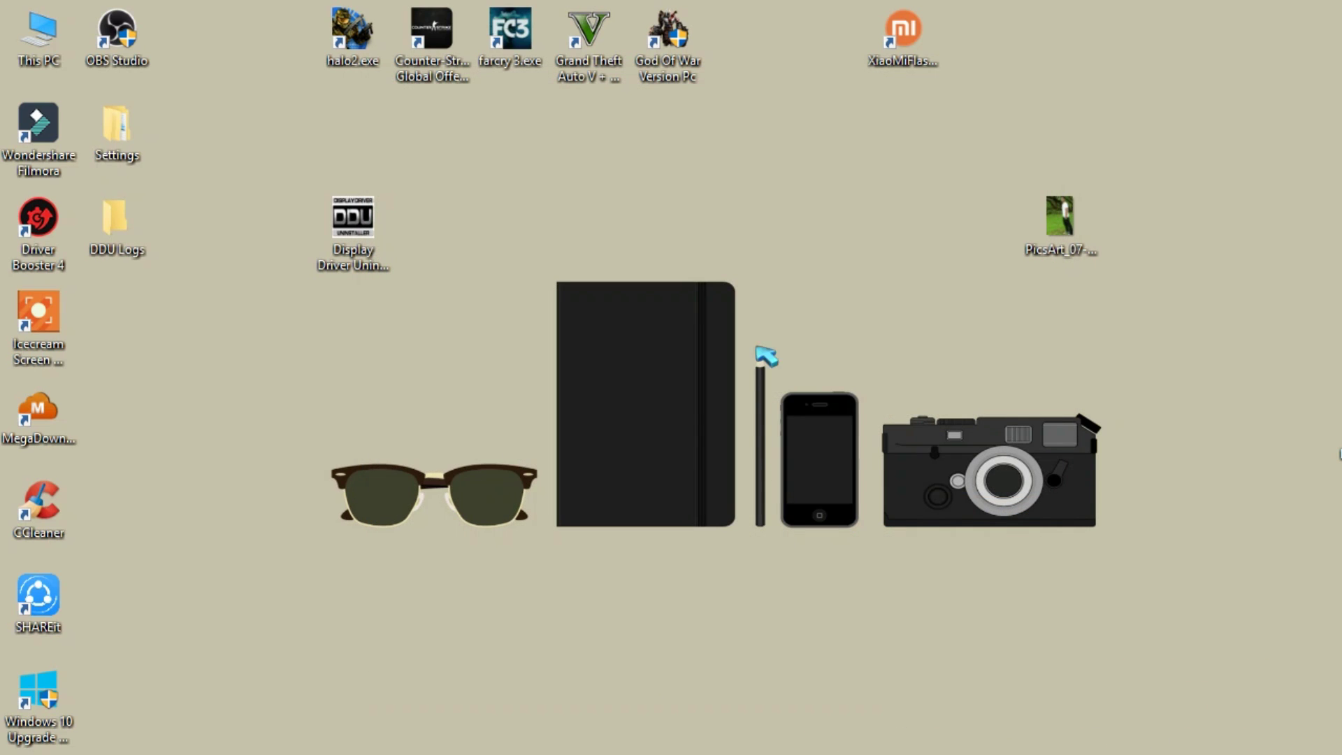
{"action": "right_click", "coordinate": [755, 300]}
{"action": "right_click", "coordinate": [772, 285]}
{"action": "left_click", "coordinate": [824, 346]}
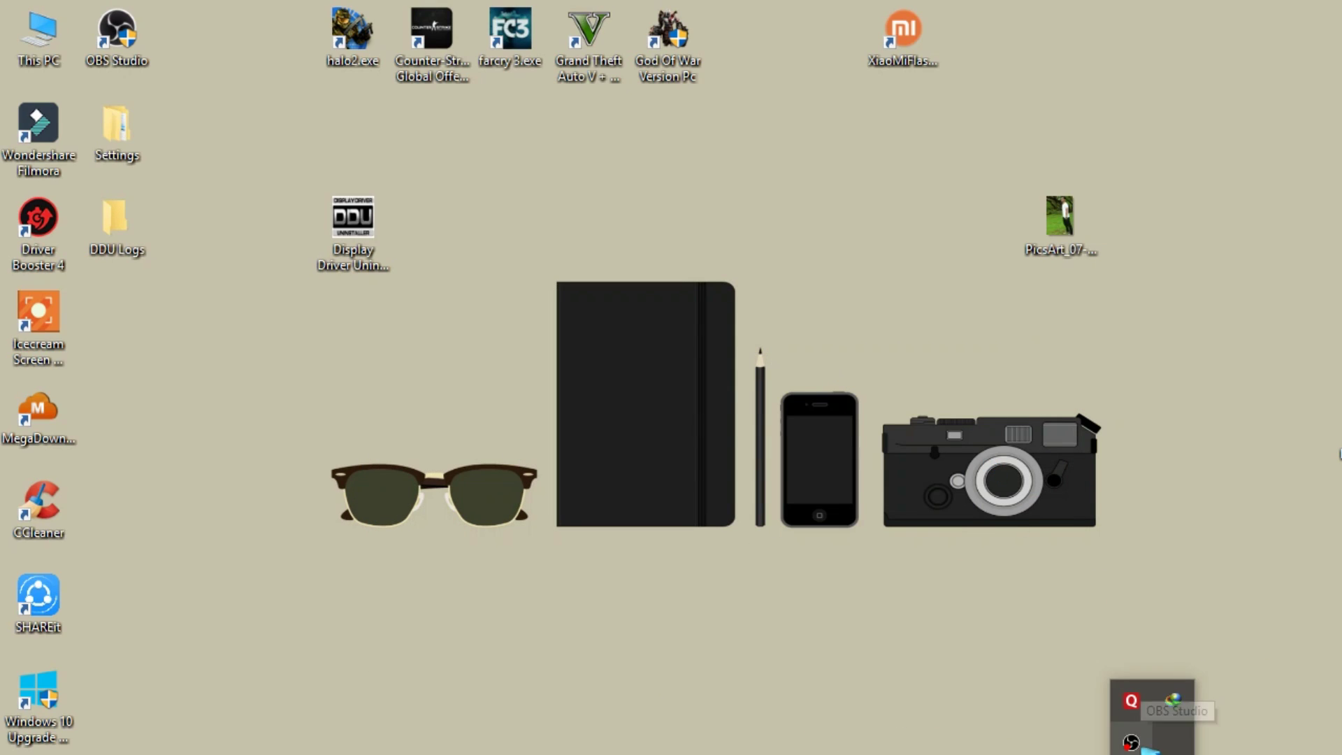
Permanently delete the AMD folder from Windows (C:), then bring up the Run dialog
{"action": "key", "text": "super+e"}
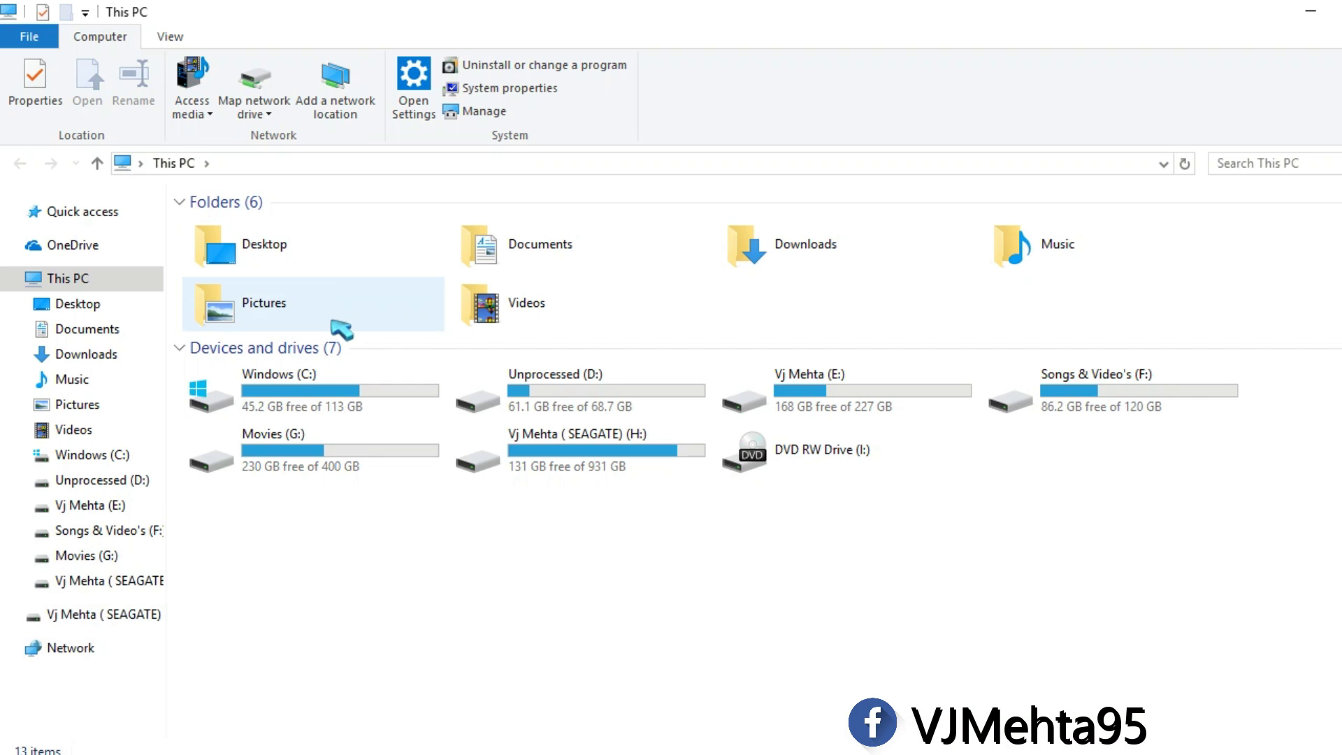
{"action": "double_click", "coordinate": [350, 382]}
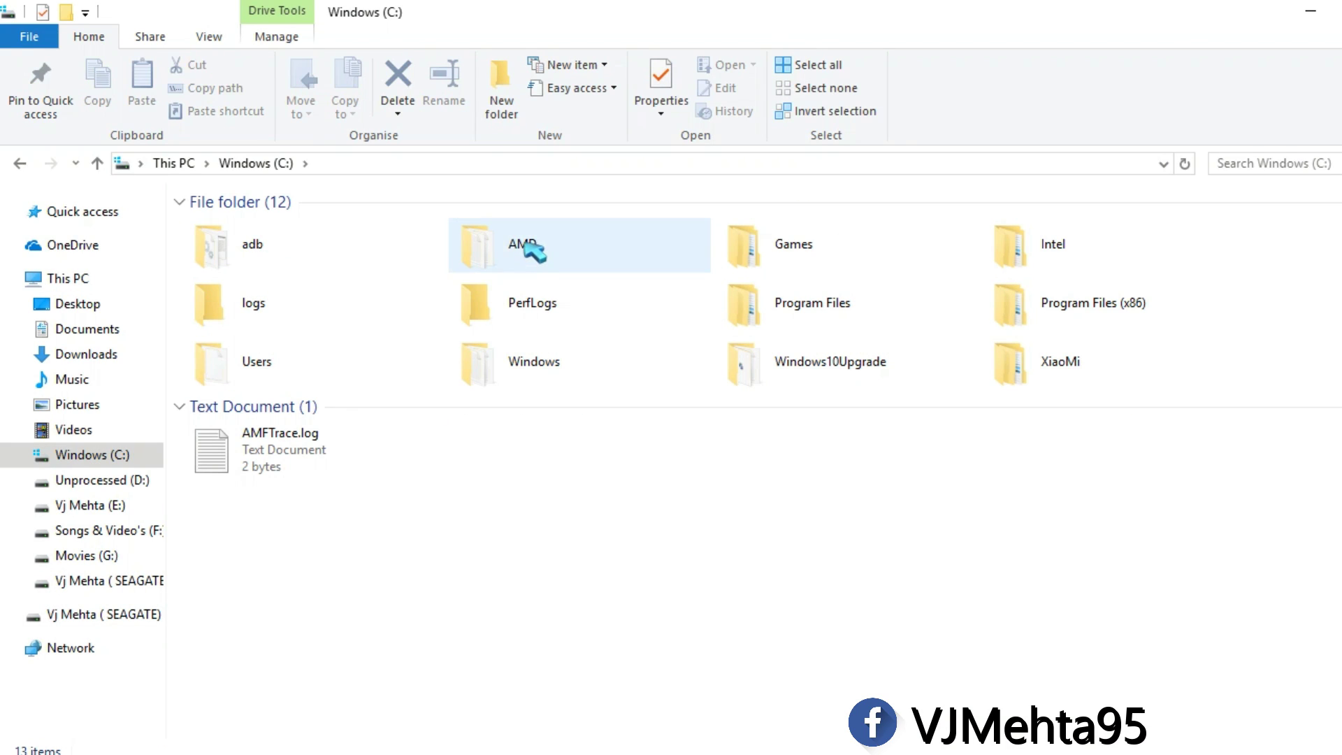
{"action": "double_click", "coordinate": [529, 246]}
{"action": "key", "text": "alt+Left"}
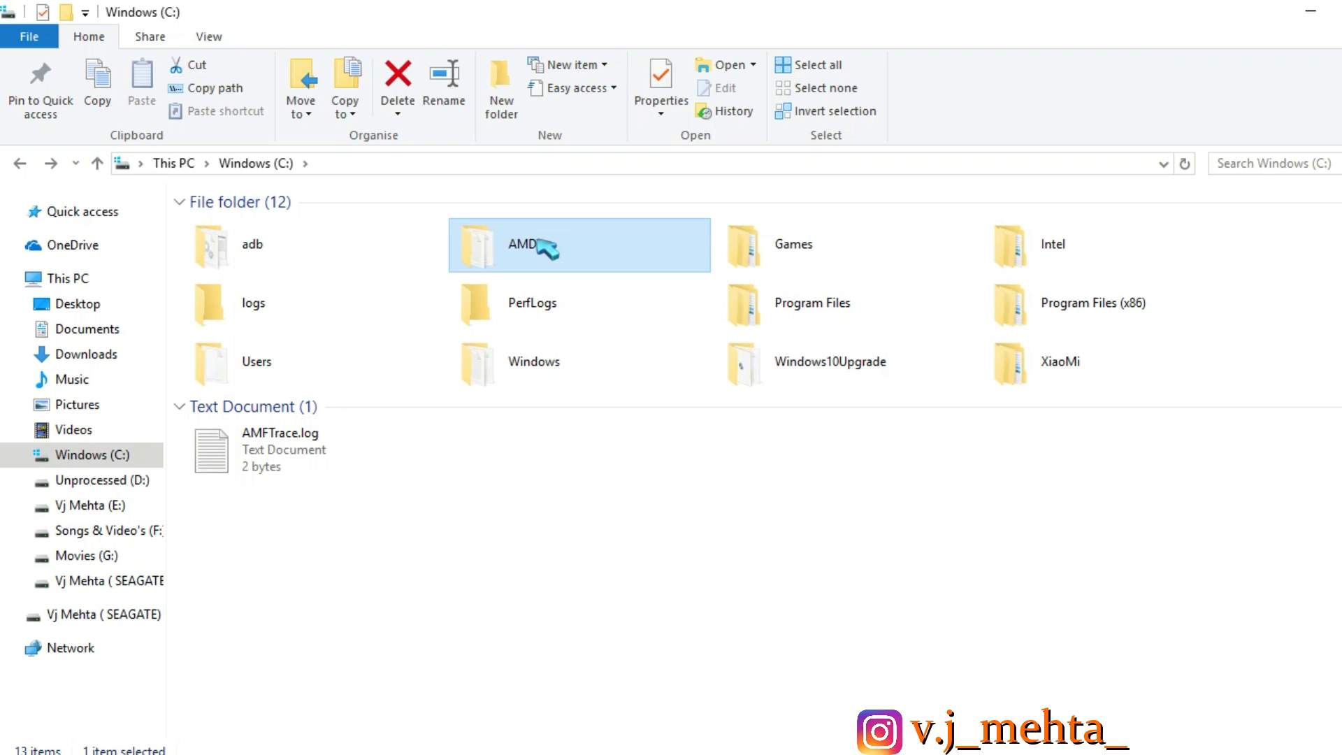
{"action": "mouse_move", "coordinate": [545, 246]}
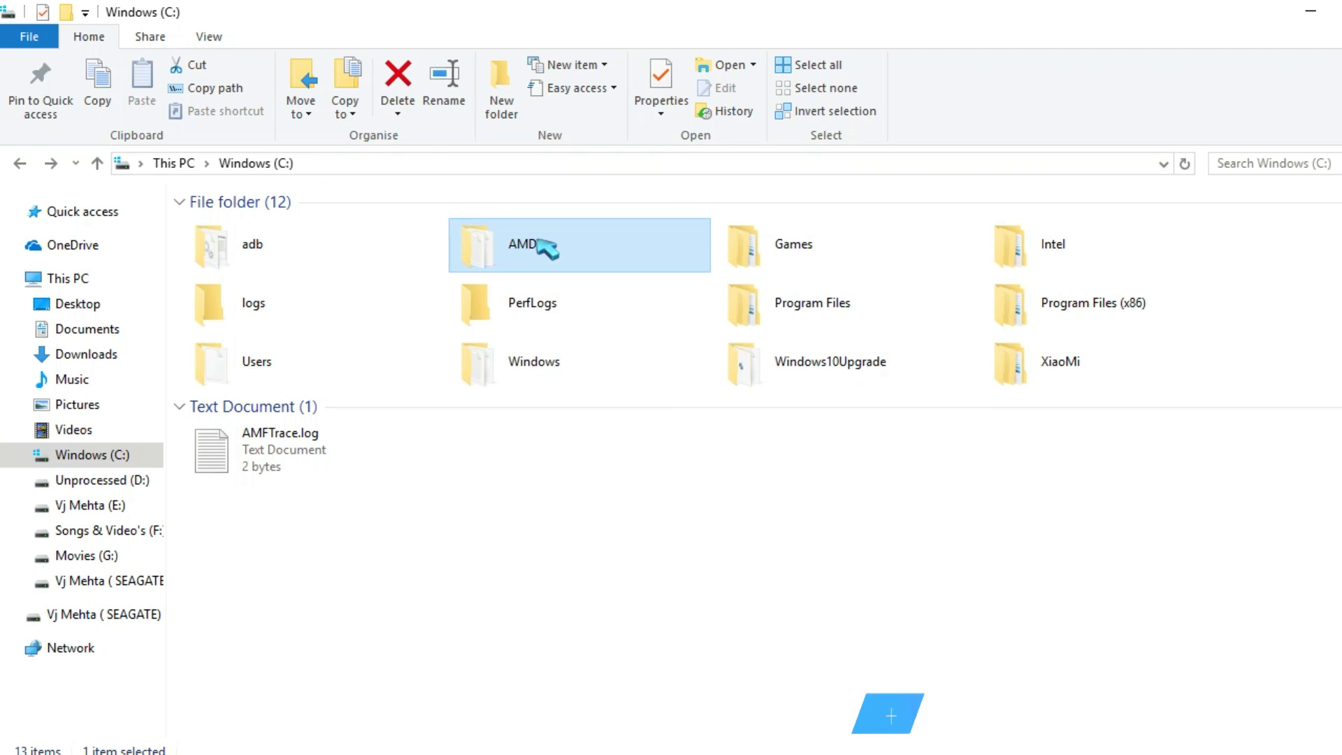
{"action": "key", "text": "Delete"}
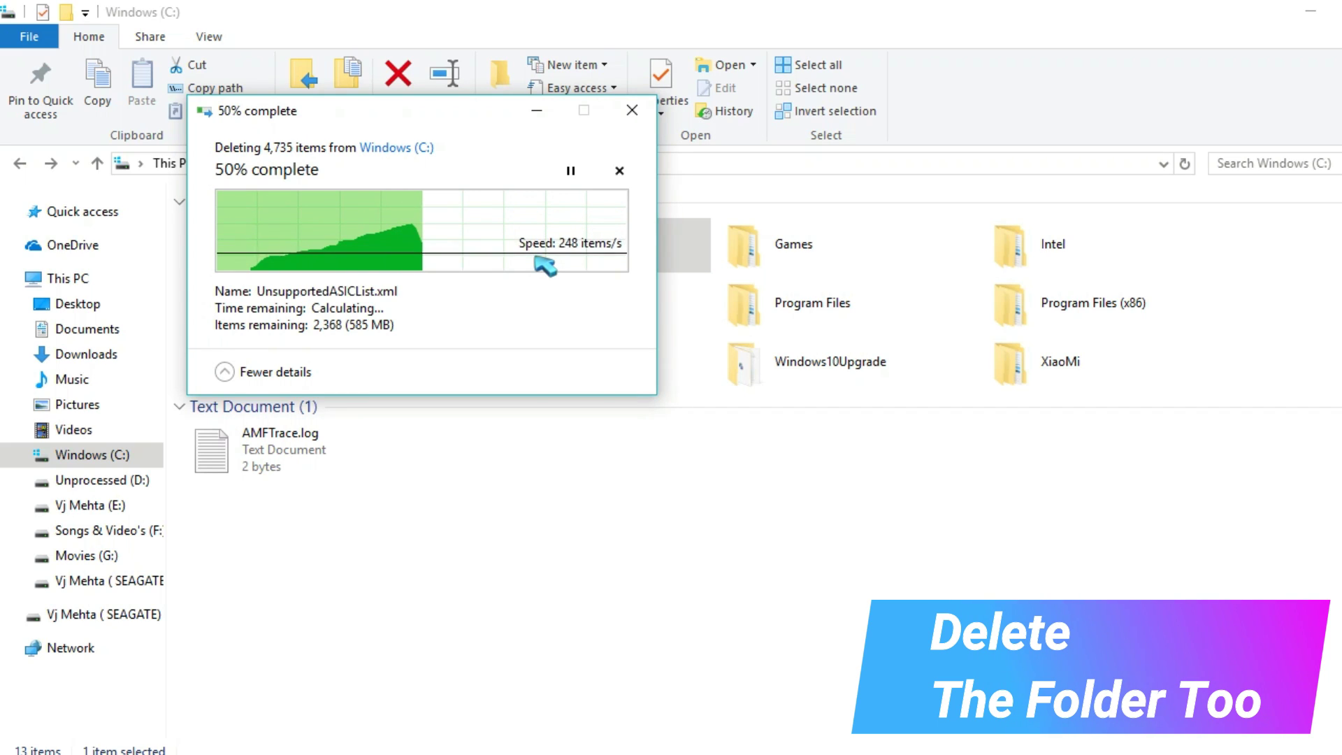
{"action": "right_click", "coordinate": [647, 450]}
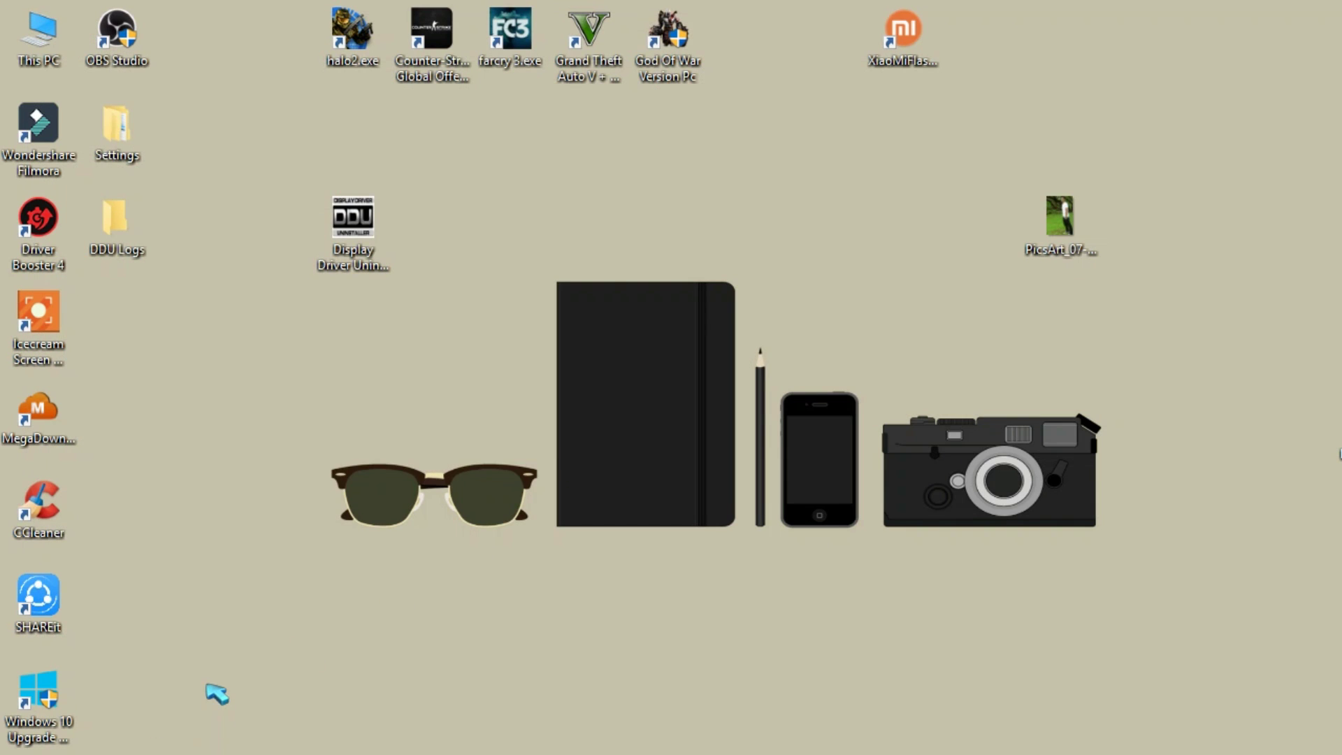
{"action": "key", "text": "super+r"}
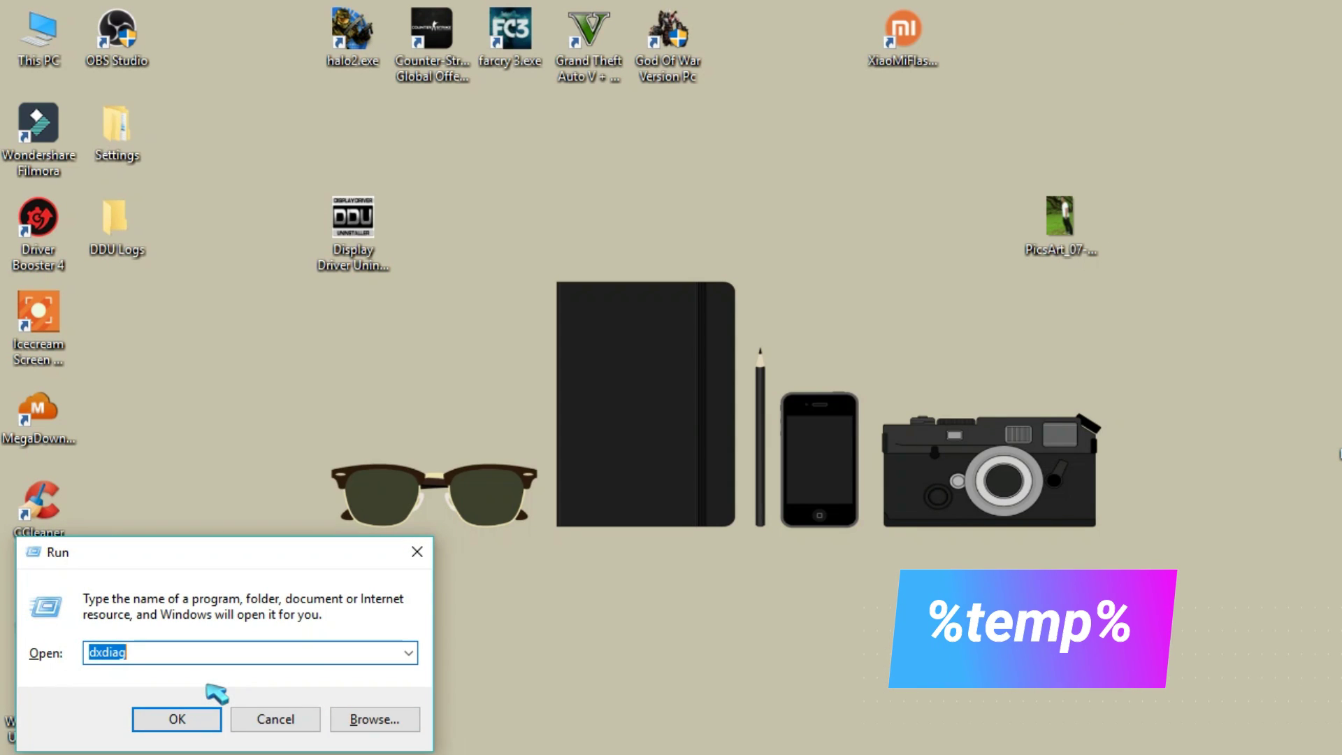
Run %temp% to open the user's Temp folder in File Explorer
{"action": "type", "text": "%"}
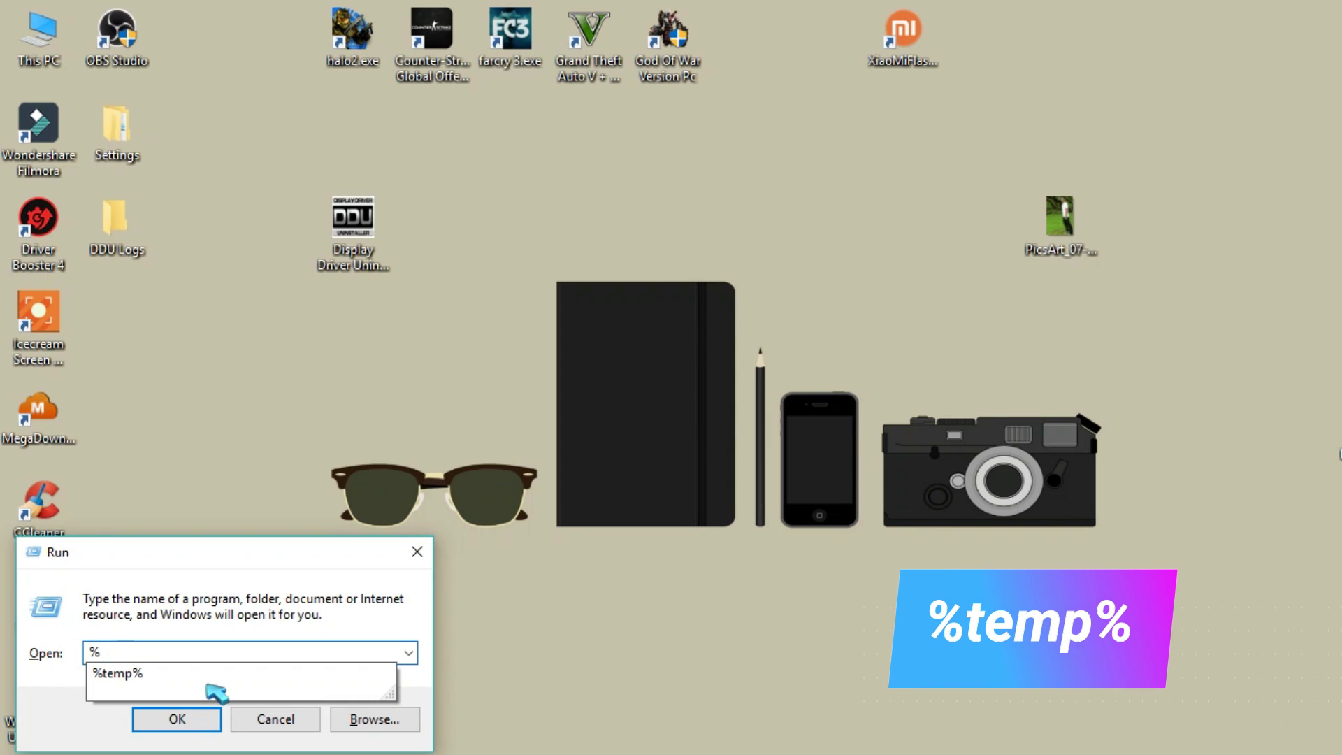
{"action": "key", "text": "Down"}
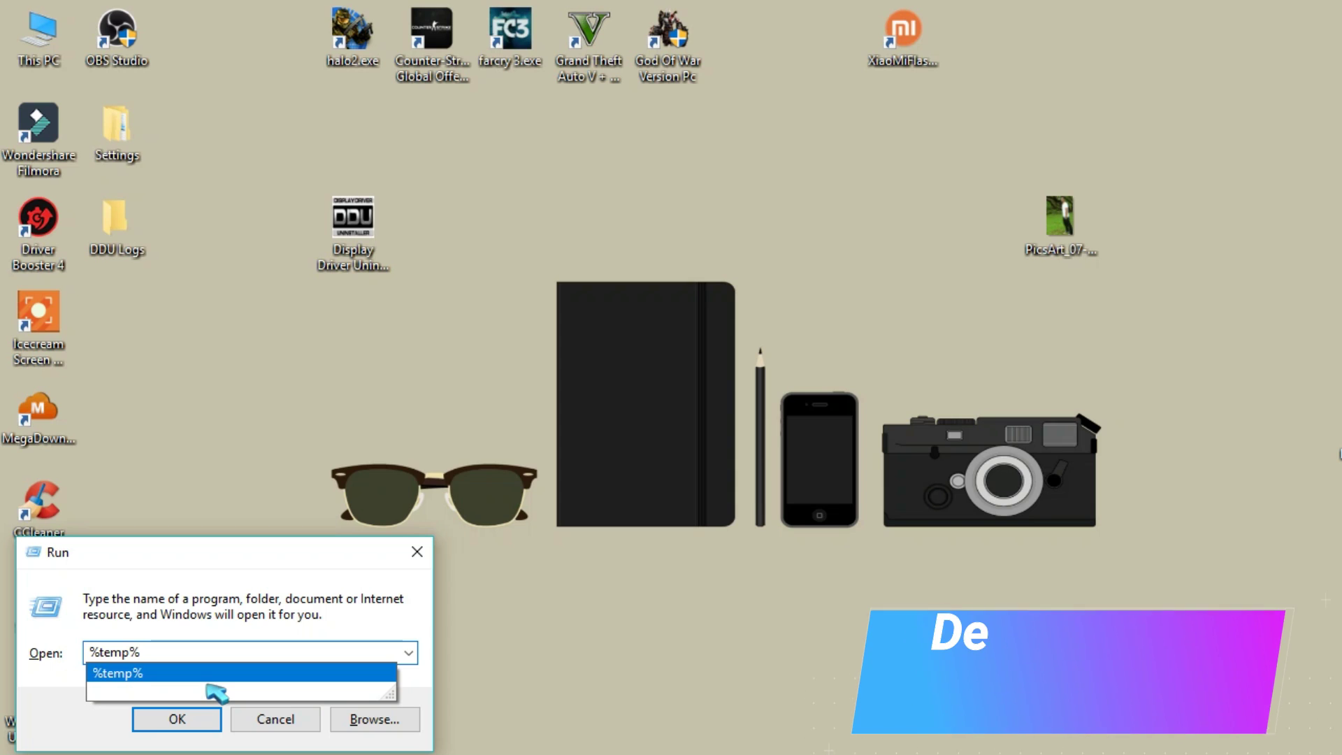
{"action": "key", "text": "Return"}
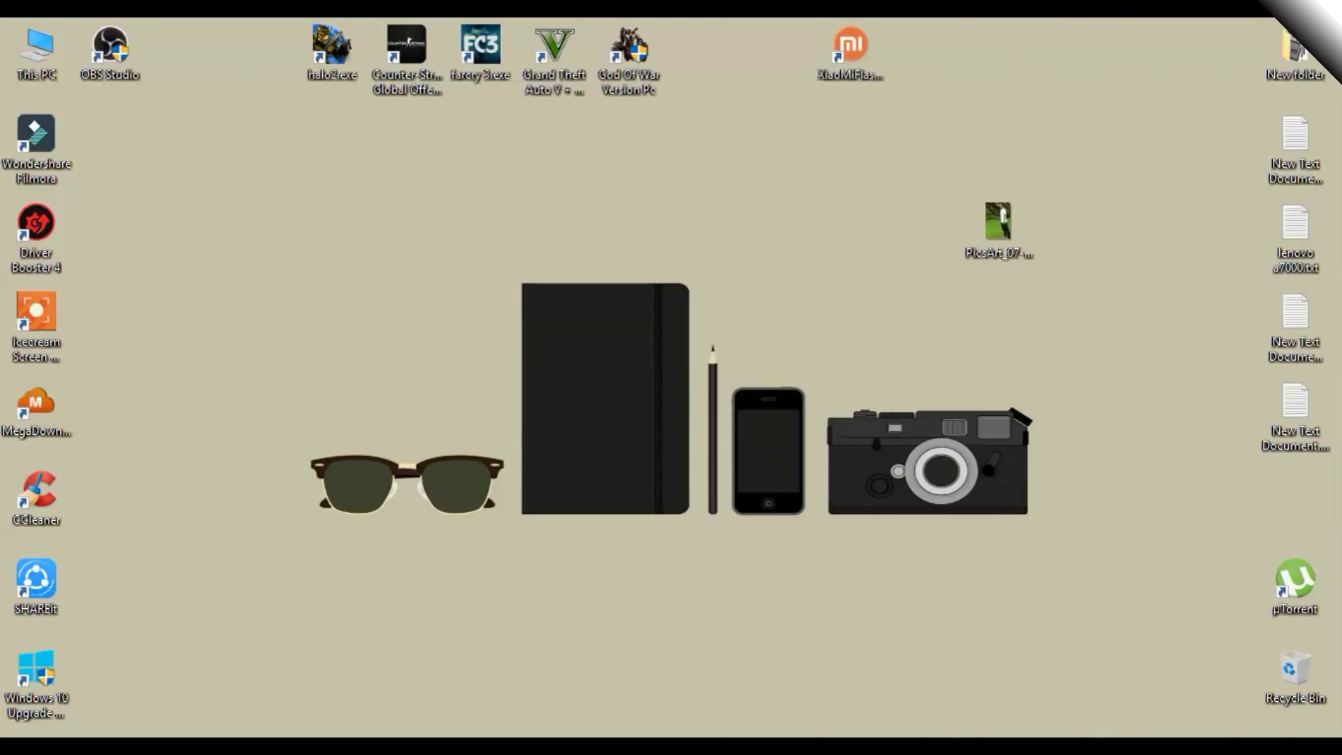
Show the Start menu's power options: Sleep, Shut down and Restart
{"action": "key", "text": "super"}
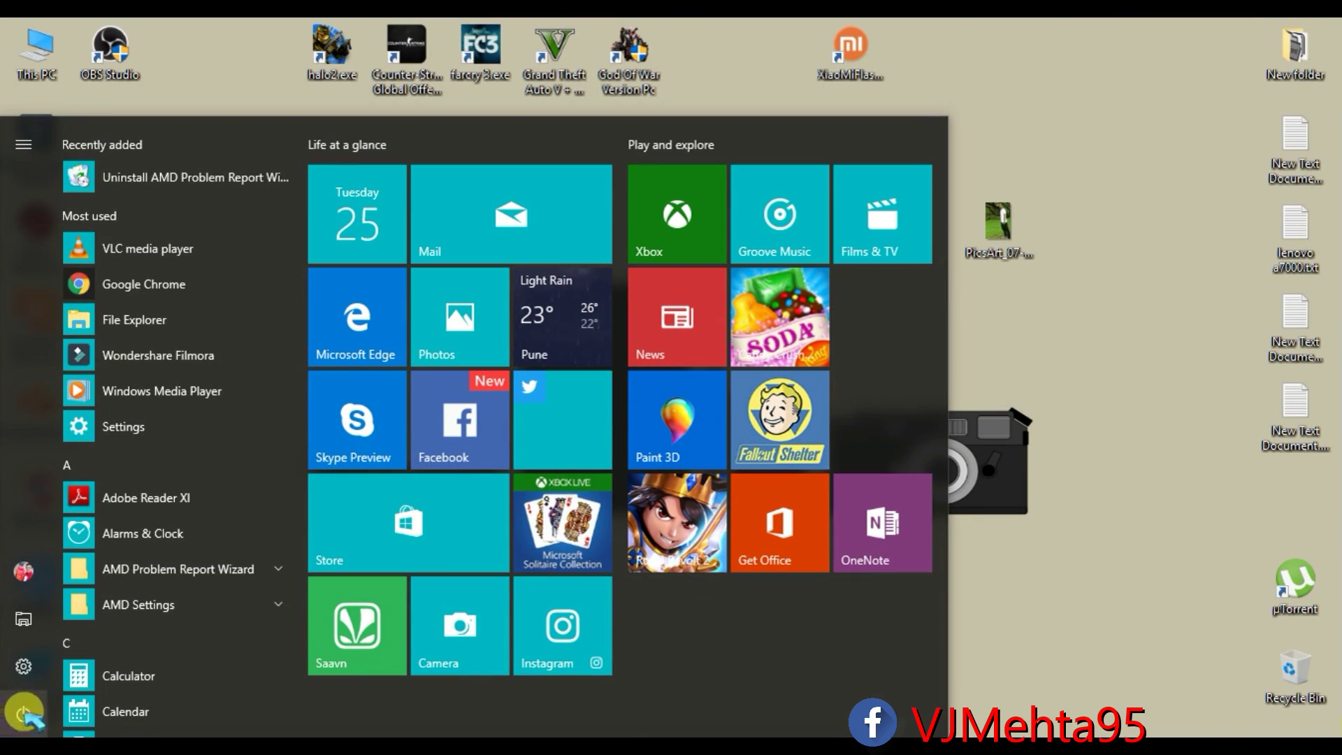
{"action": "left_click", "coordinate": [24, 712]}
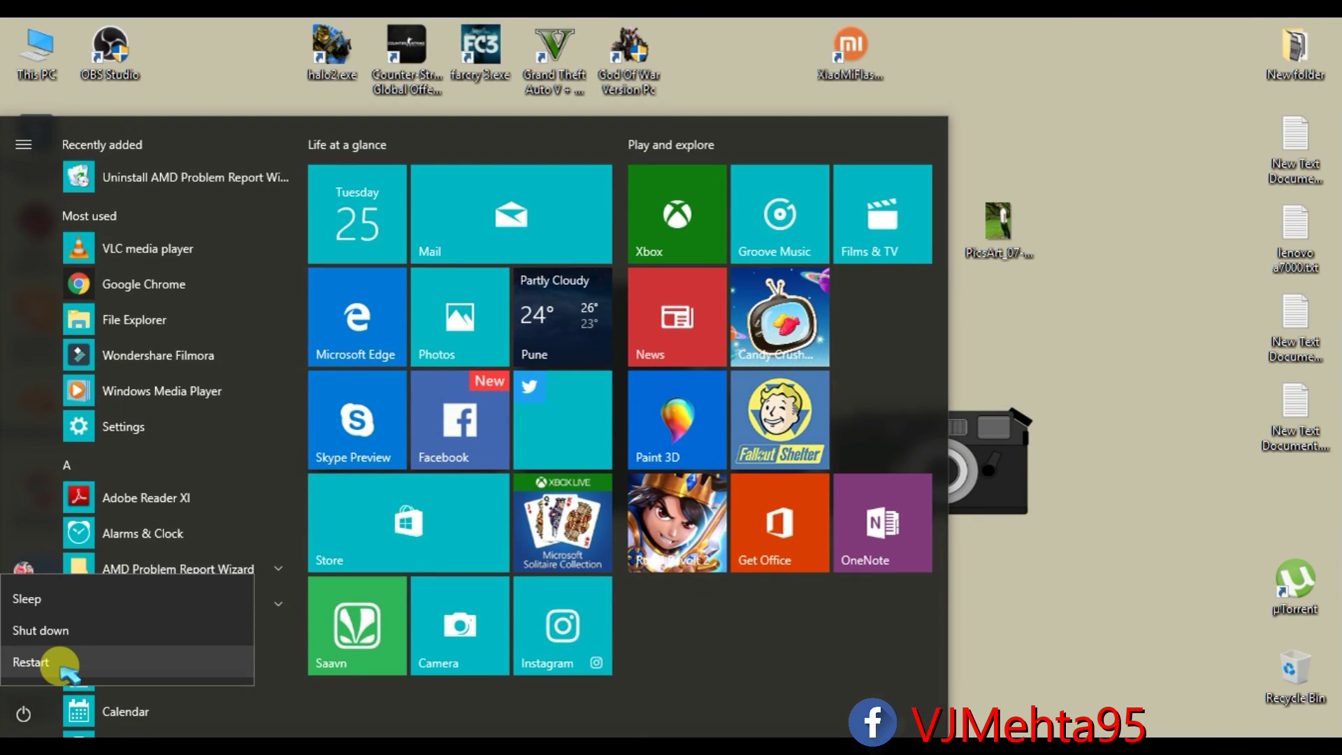